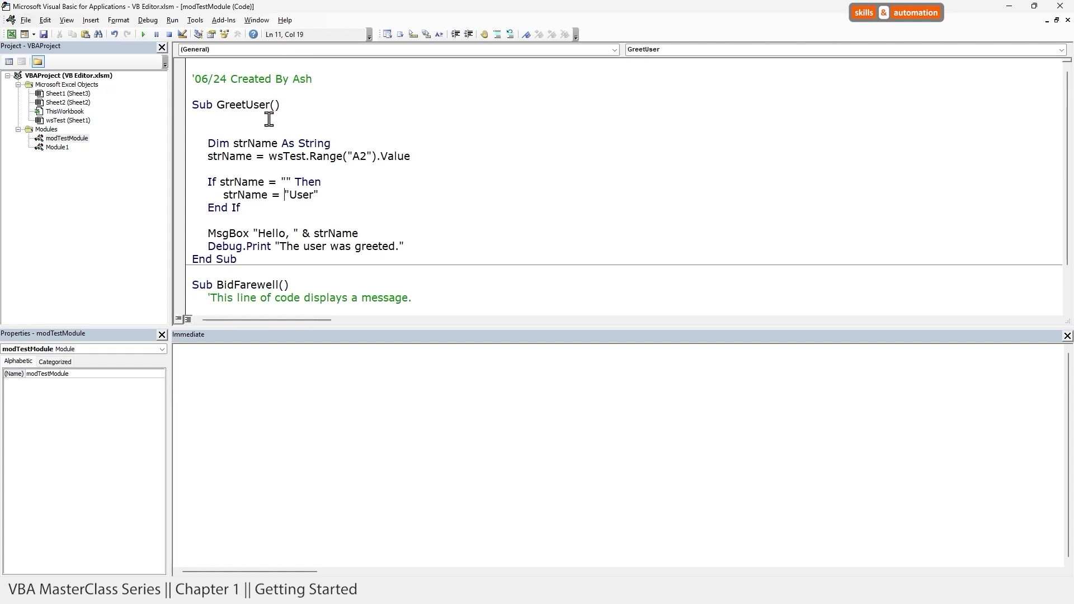
Step: Open the editor options and enable Auto Syntax Check
{"action": "left_click", "coordinate": [194, 20]}
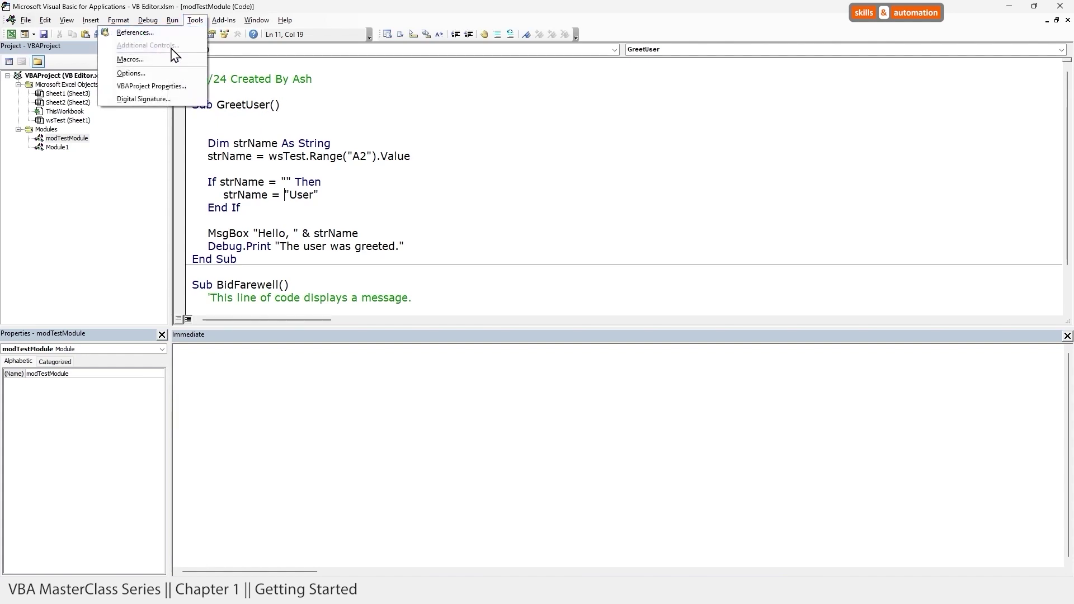
{"action": "left_click", "coordinate": [131, 73]}
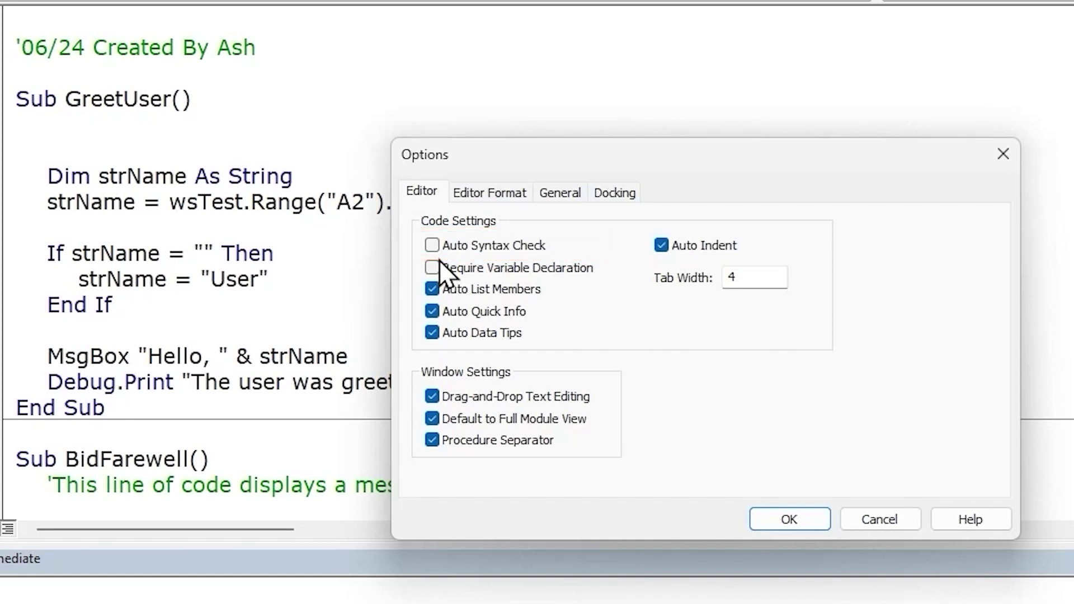
{"action": "left_click", "coordinate": [444, 246]}
{"action": "left_click", "coordinate": [804, 518]}
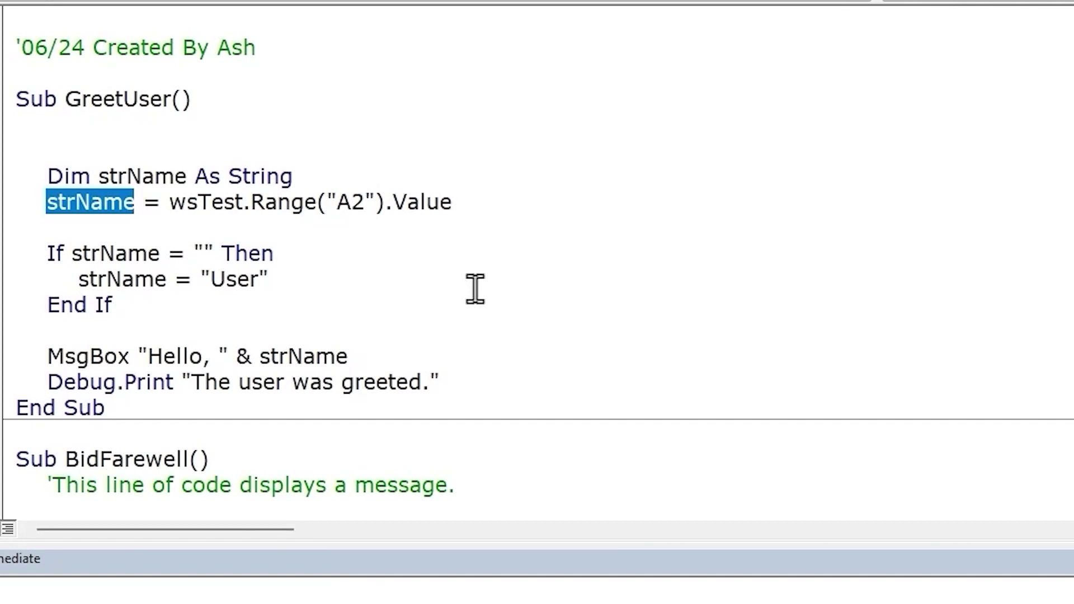
Step: Remove strName from the start of the assignment line in GreetUser to trigger the syntax check, and dismiss the alert
{"action": "key", "text": "Delete"}
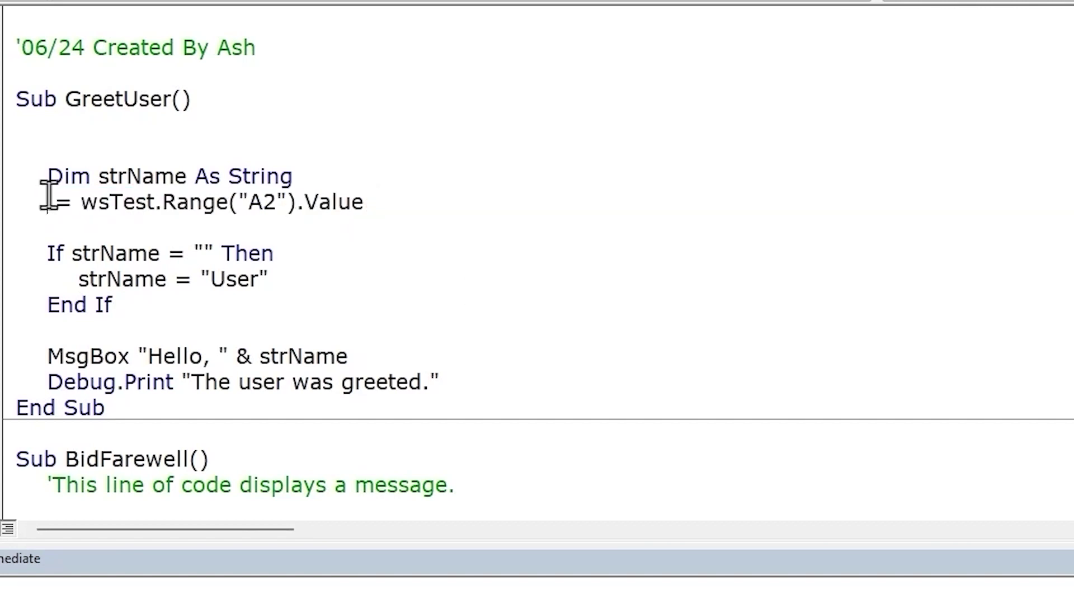
{"action": "left_click", "coordinate": [129, 176]}
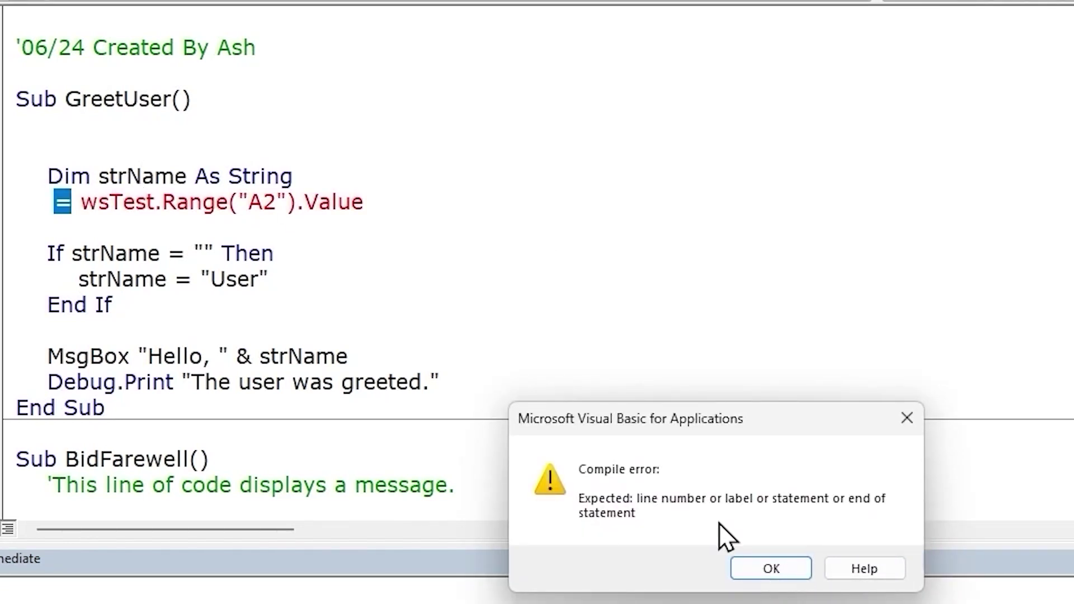
{"action": "left_click", "coordinate": [771, 568]}
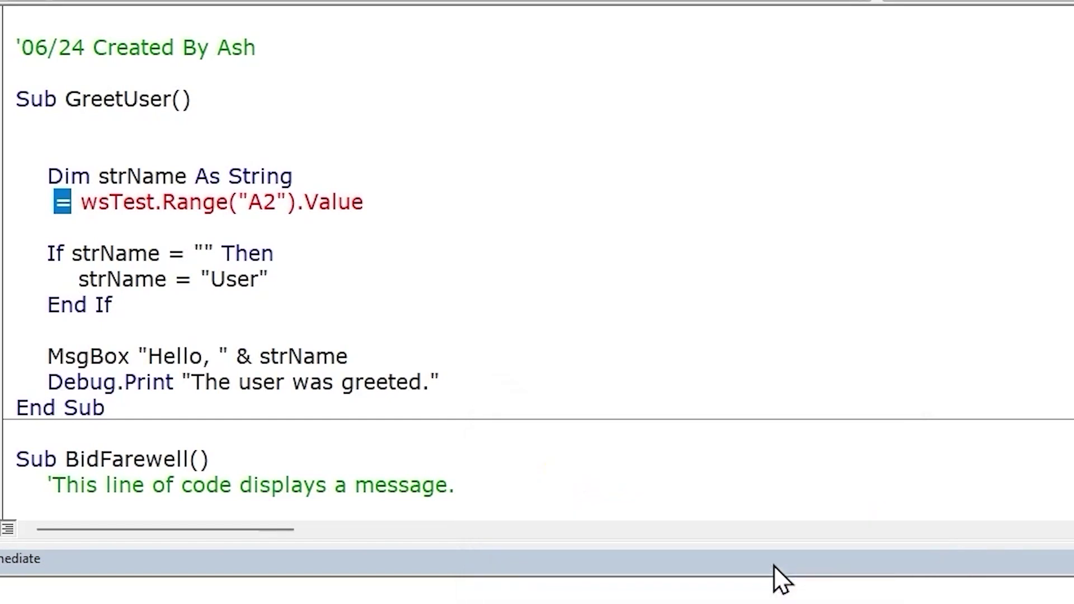
Step: Restore the assignment line by copying strName from the Dim statement to before the equals sign
{"action": "double_click", "coordinate": [129, 174]}
{"action": "key", "text": "ctrl+c"}
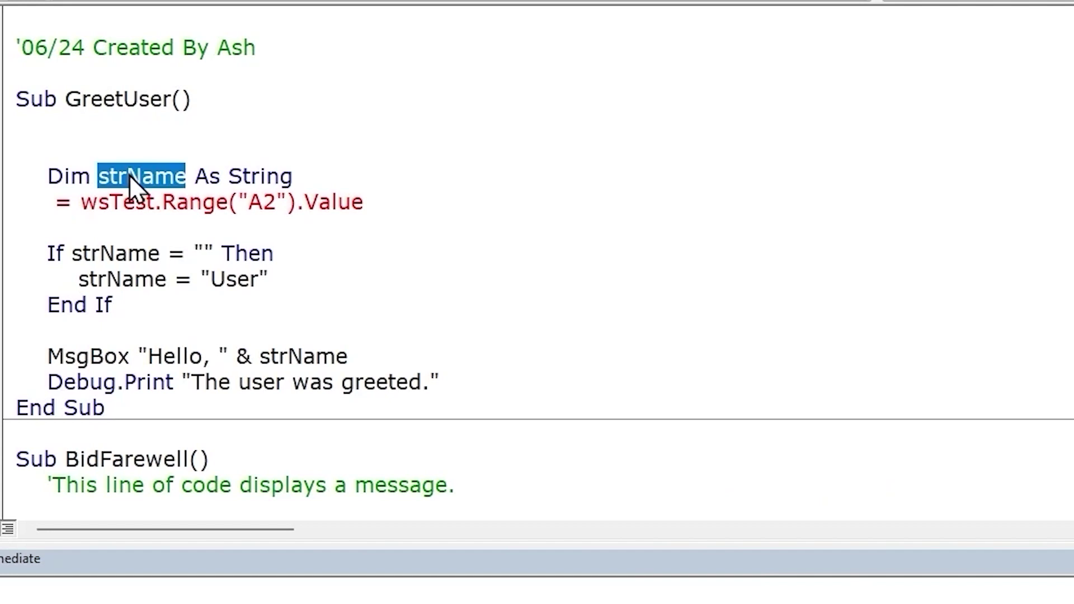
{"action": "left_click", "coordinate": [54, 204]}
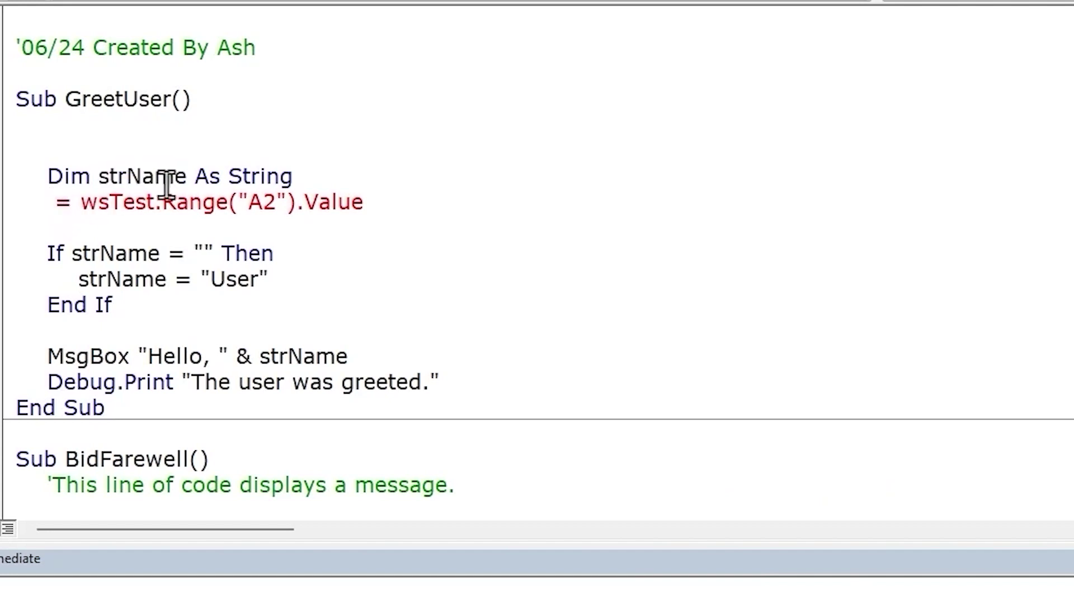
{"action": "key", "text": "ctrl+v"}
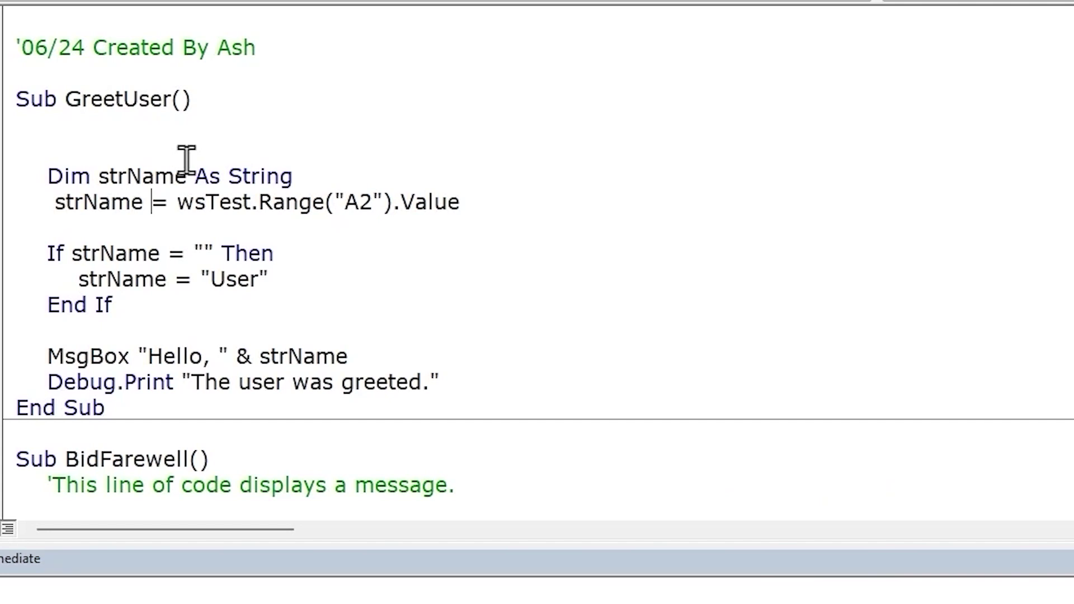
Step: In the editor options, turn off Auto Syntax Check and enable Require Variable Declaration
{"action": "left_click", "coordinate": [1, 1]}
{"action": "left_click", "coordinate": [16, 35]}
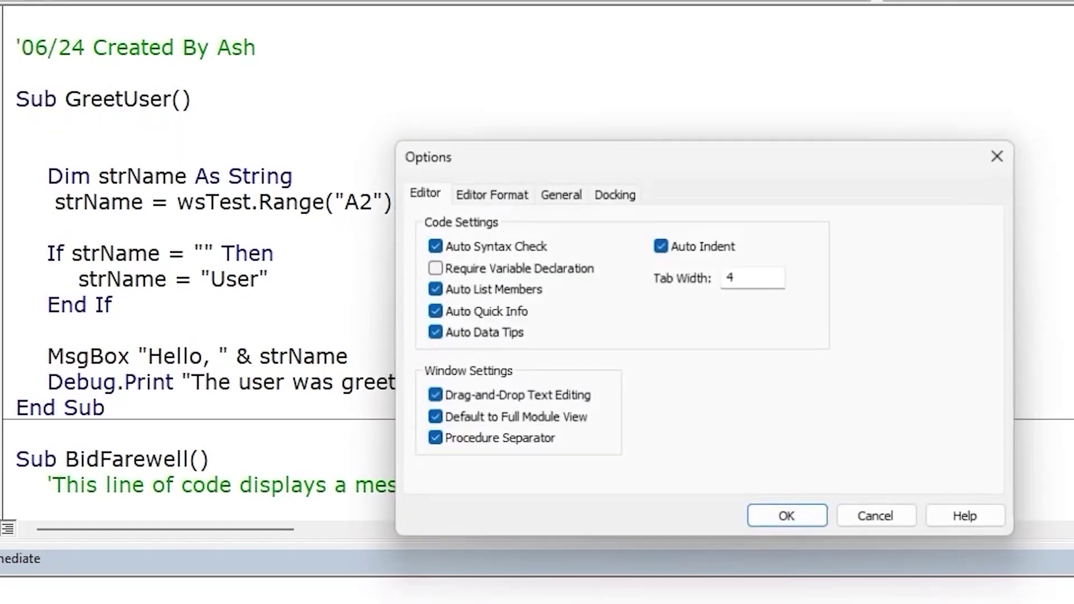
{"action": "left_click", "coordinate": [432, 246]}
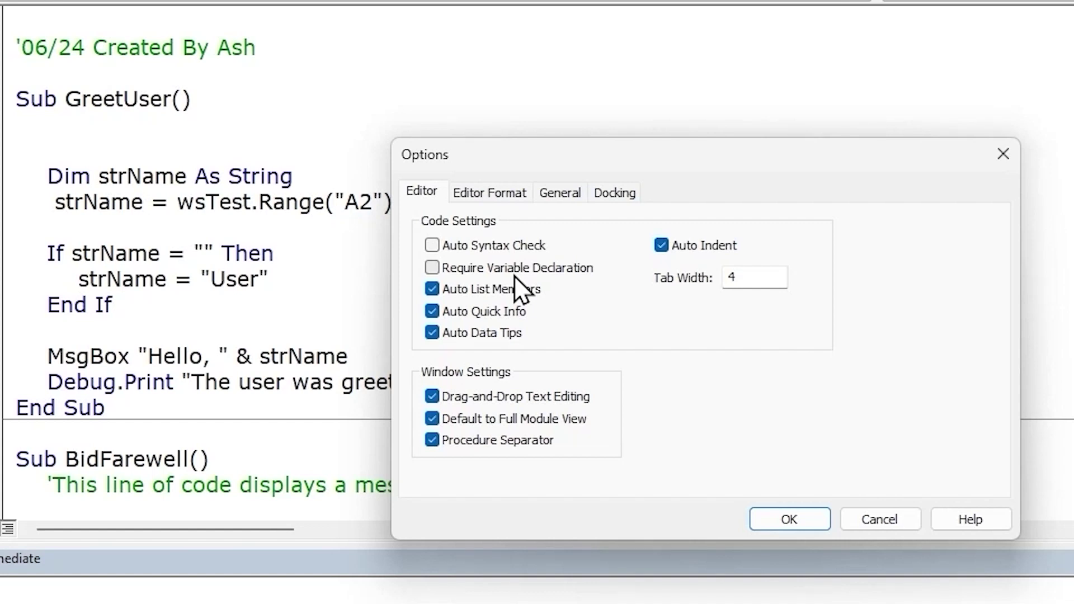
{"action": "left_click", "coordinate": [434, 268]}
{"action": "left_click", "coordinate": [792, 518]}
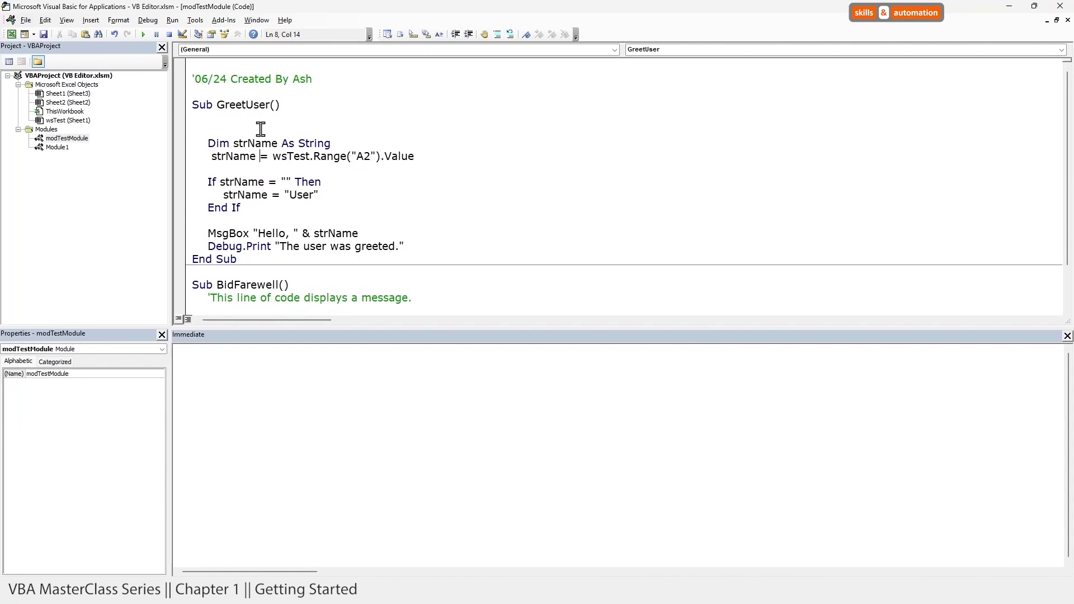
Step: Insert a new standard module into the VBA project and examine the Option Explicit statement in its first line
{"action": "right_click", "coordinate": [64, 138]}
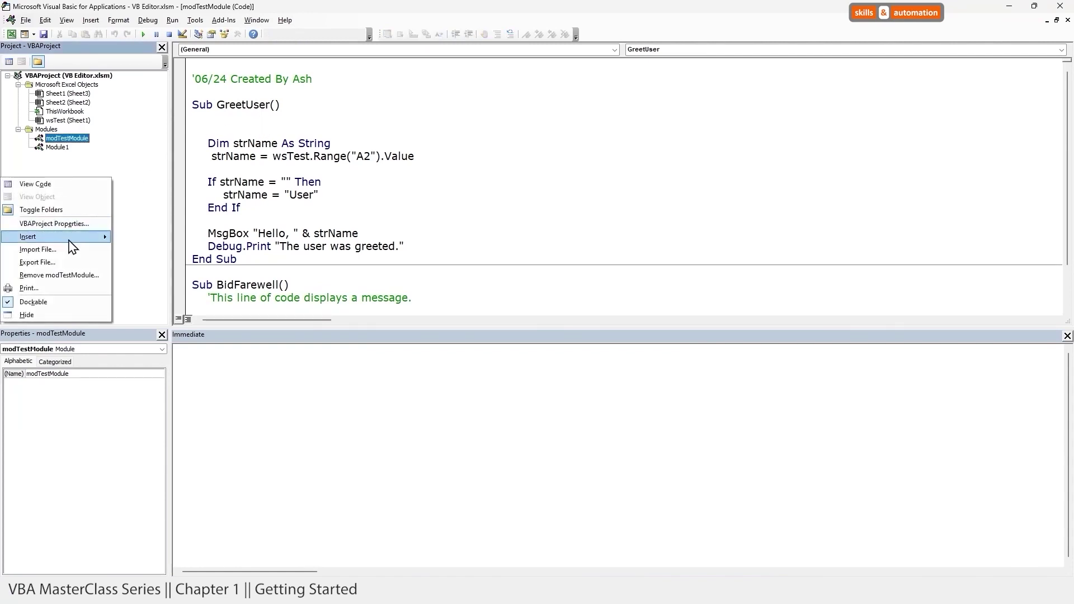
{"action": "mouse_move", "coordinate": [70, 240]}
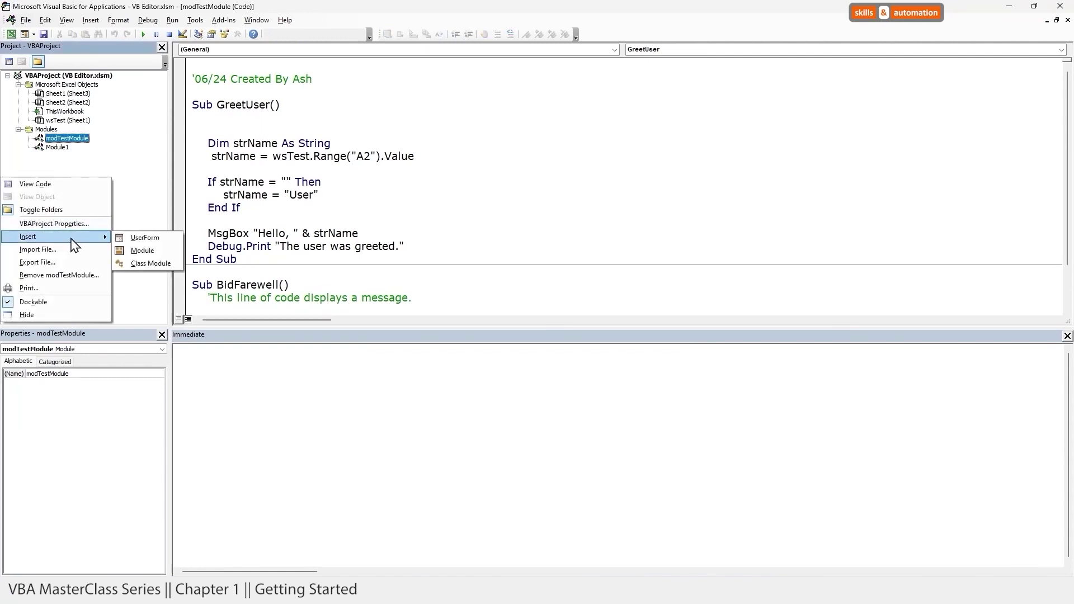
{"action": "left_click", "coordinate": [140, 250]}
{"action": "left_click", "coordinate": [268, 65]}
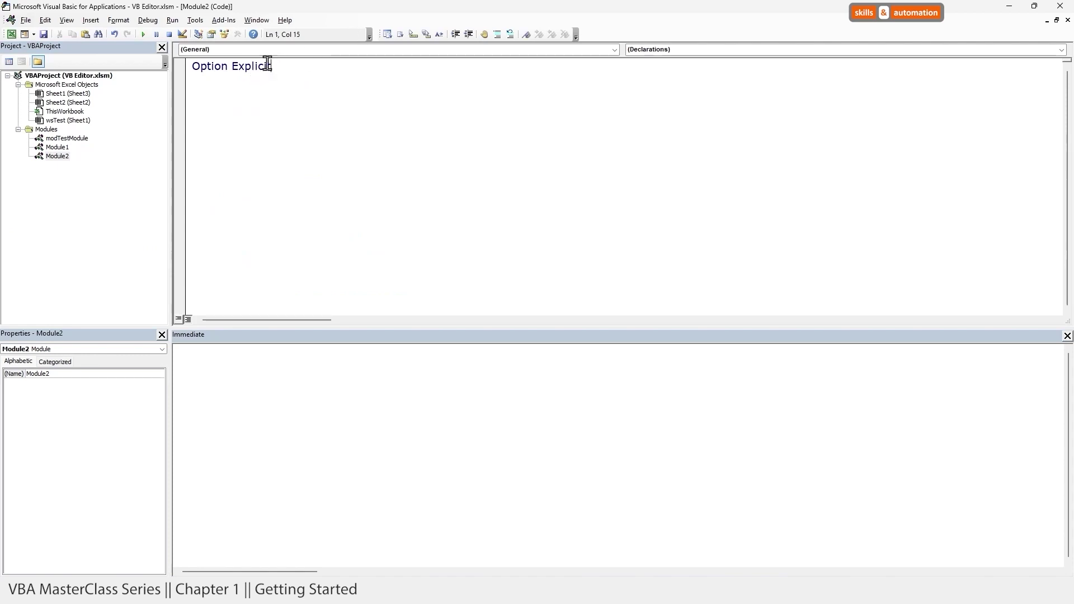
{"action": "left_click_drag", "start_coordinate": [268, 64], "coordinate": [180, 57]}
{"action": "left_click", "coordinate": [195, 90]}
Step: Copy the whole GreetUser procedure from modTestModule into the new module below Option Explicit
{"action": "double_click", "coordinate": [63, 139]}
{"action": "left_click", "coordinate": [246, 262]}
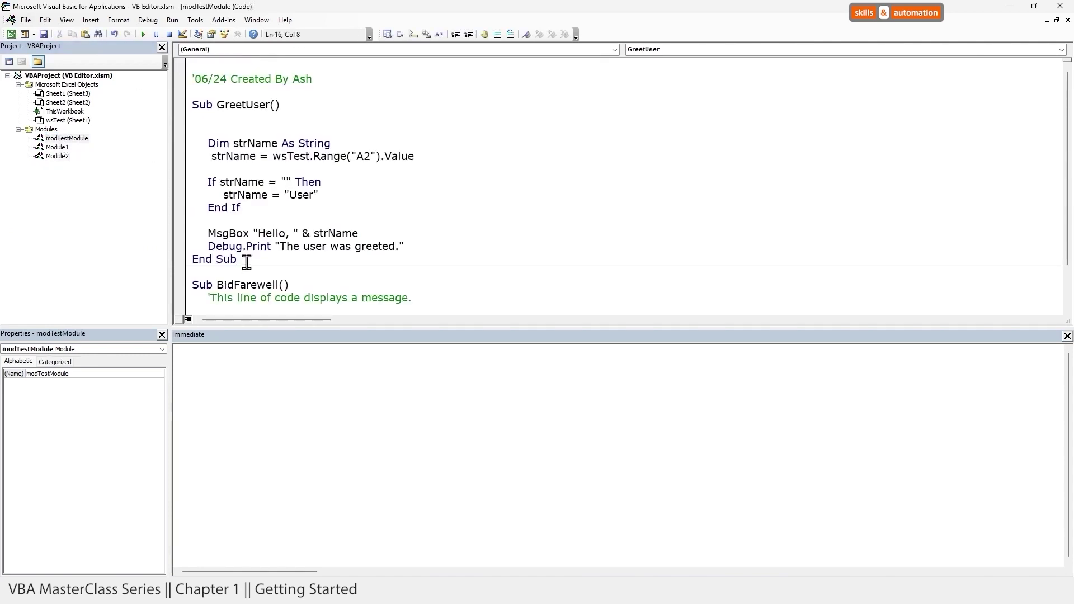
{"action": "left_click_drag", "start_coordinate": [247, 261], "coordinate": [184, 106]}
{"action": "key", "text": "ctrl+c"}
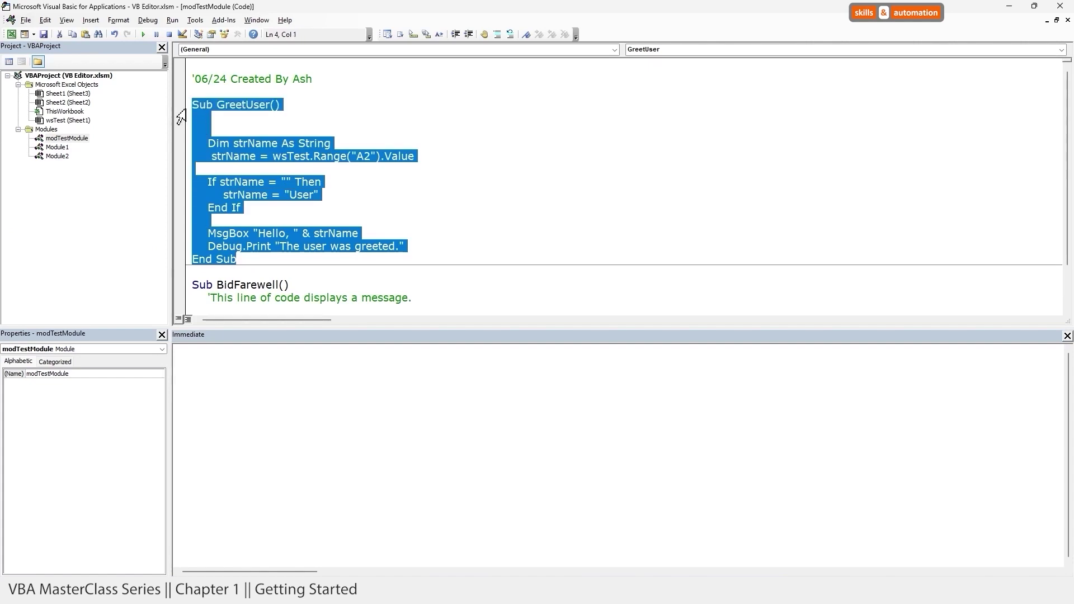
{"action": "left_click", "coordinate": [57, 157]}
{"action": "double_click", "coordinate": [58, 156]}
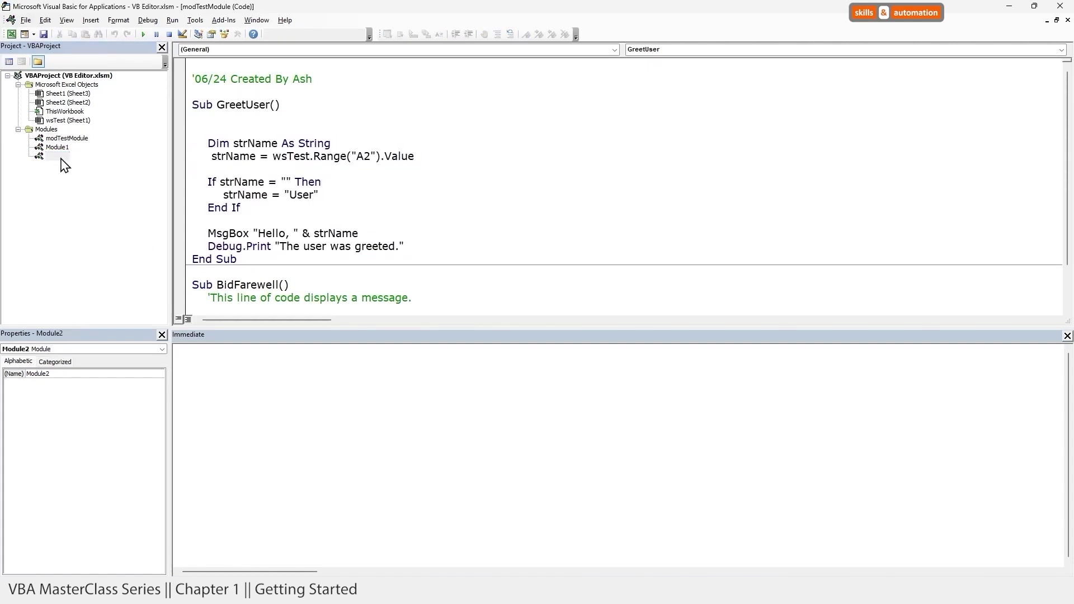
{"action": "key", "text": "ctrl+v"}
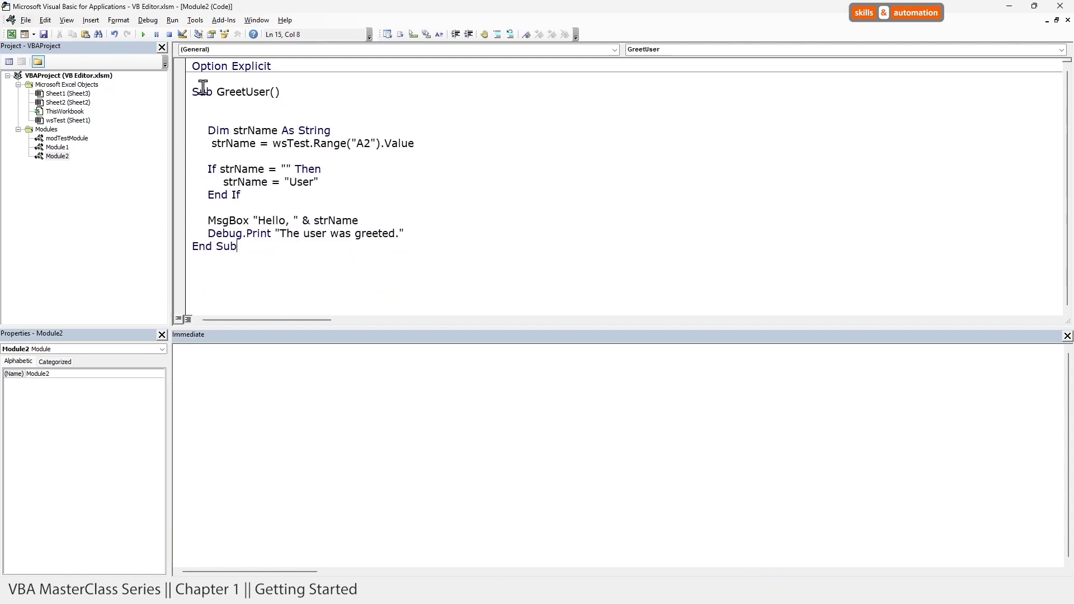
Step: Comment out the Dim strName As String line in the copied GreetUser procedure
{"action": "left_click", "coordinate": [209, 130]}
{"action": "left_click_drag", "start_coordinate": [209, 130], "coordinate": [274, 131]}
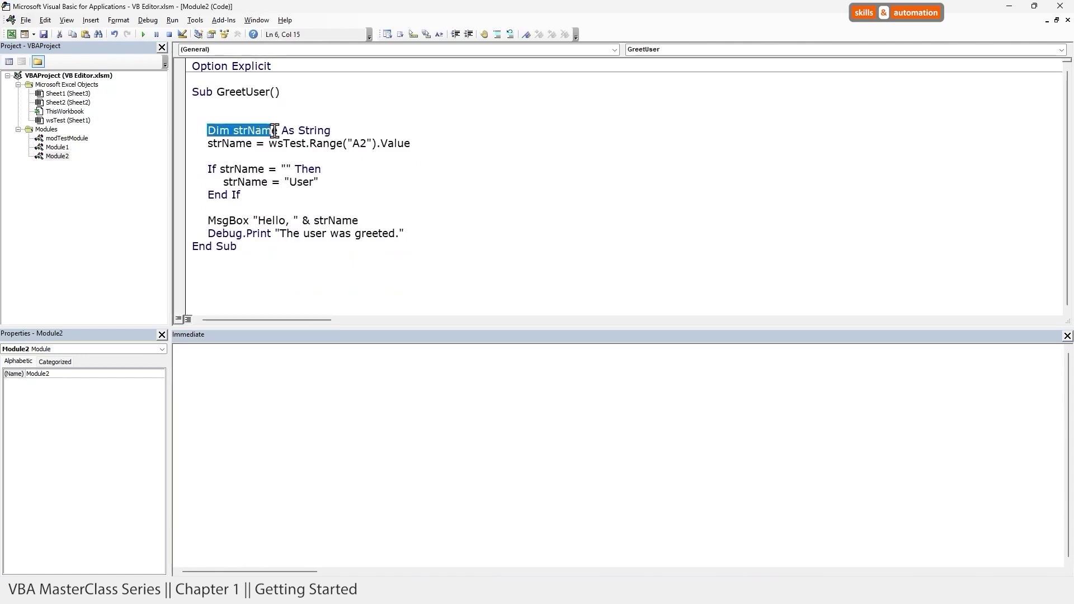
{"action": "left_click", "coordinate": [208, 134]}
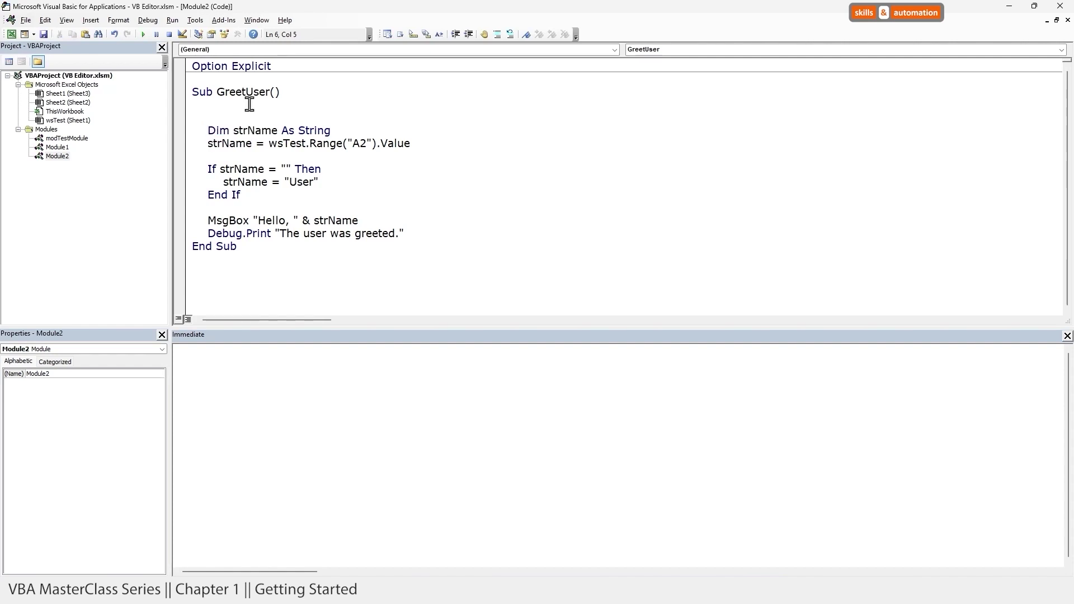
{"action": "type", "text": "'"}
{"action": "left_click", "coordinate": [250, 105]}
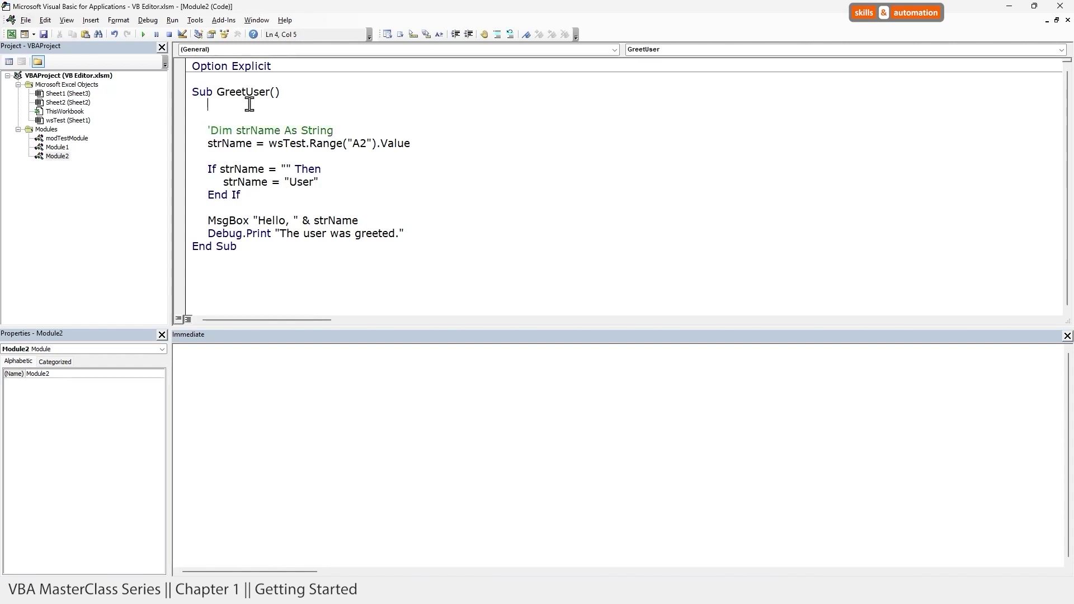
Step: Run GreetUser without its variable declaration, dismiss the compile error and reset the execution
{"action": "left_click", "coordinate": [144, 34]}
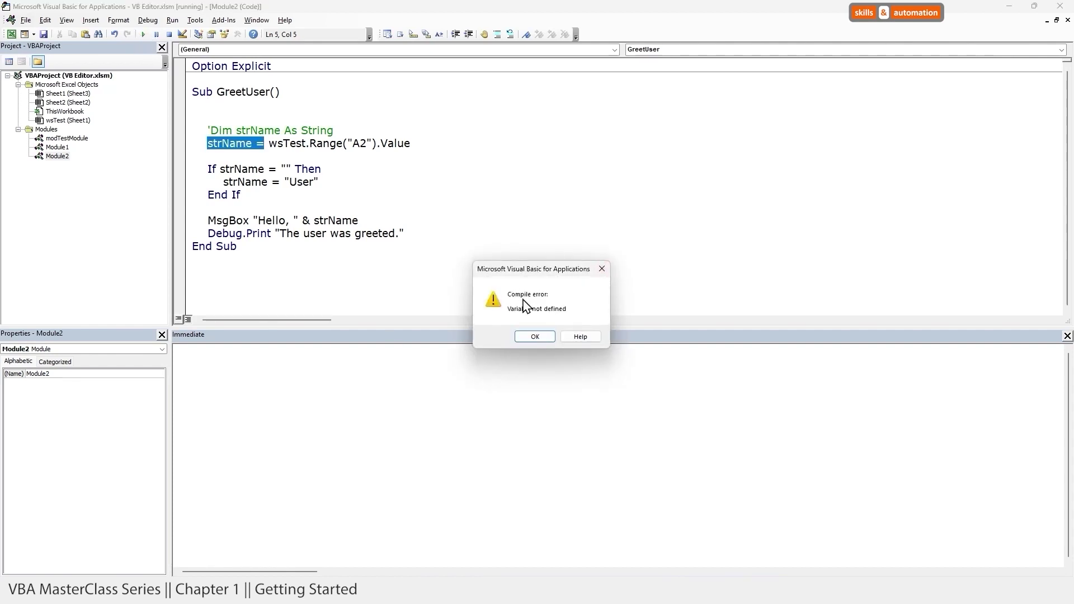
{"action": "left_click", "coordinate": [545, 339]}
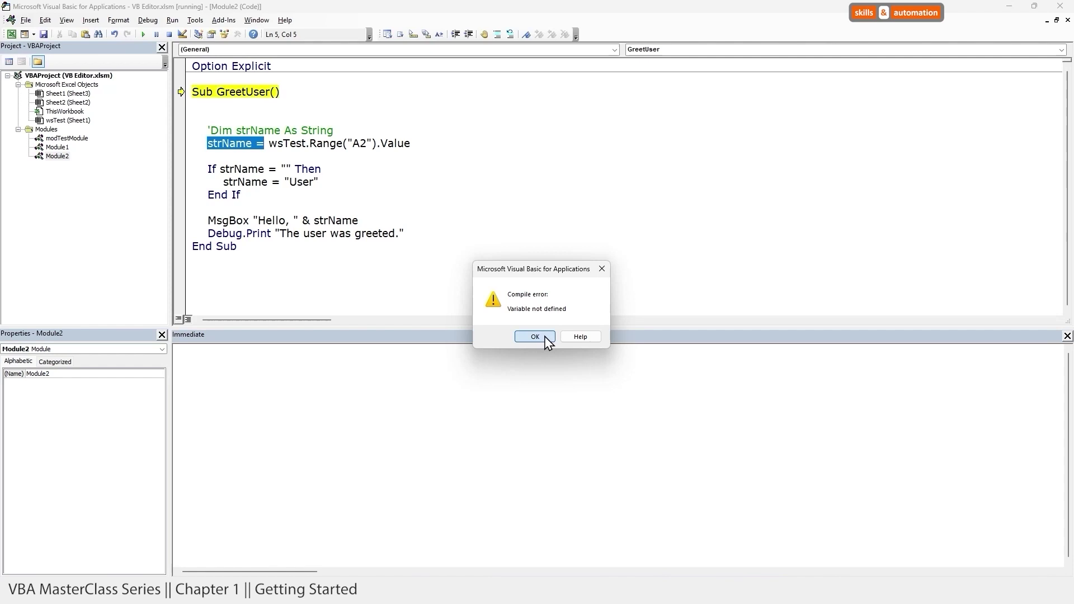
{"action": "left_click", "coordinate": [169, 34]}
Step: Uncomment the Dim strName As String line in GreetUser
{"action": "left_click", "coordinate": [213, 130]}
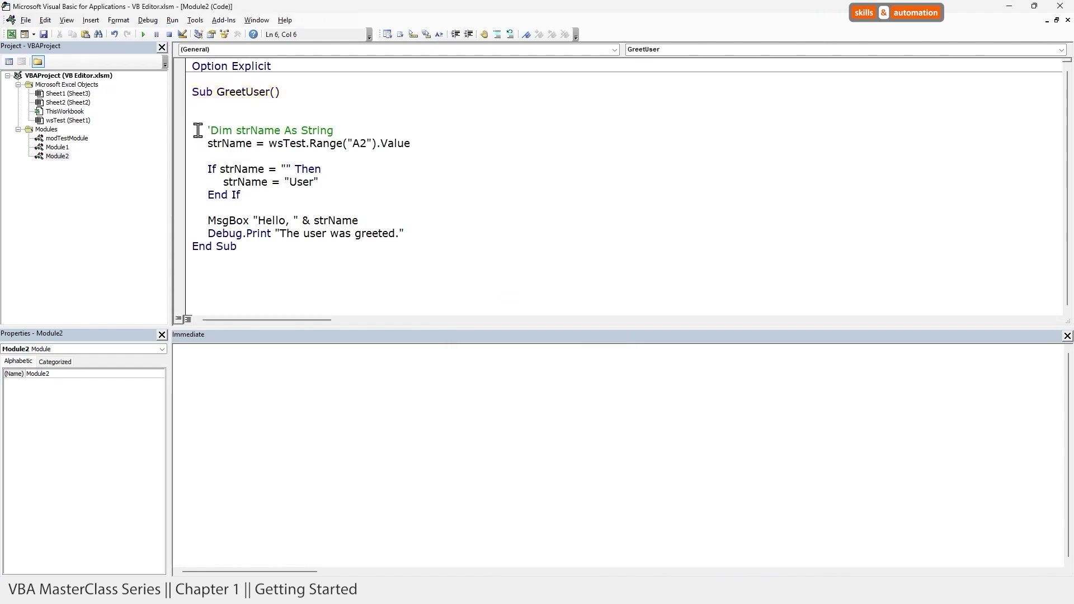
{"action": "key", "text": "BackSpace"}
{"action": "left_click", "coordinate": [237, 120]}
Step: Review the Auto List Members setting in the editor options and close the dialog
{"action": "left_click", "coordinate": [195, 20]}
{"action": "left_click", "coordinate": [167, 76]}
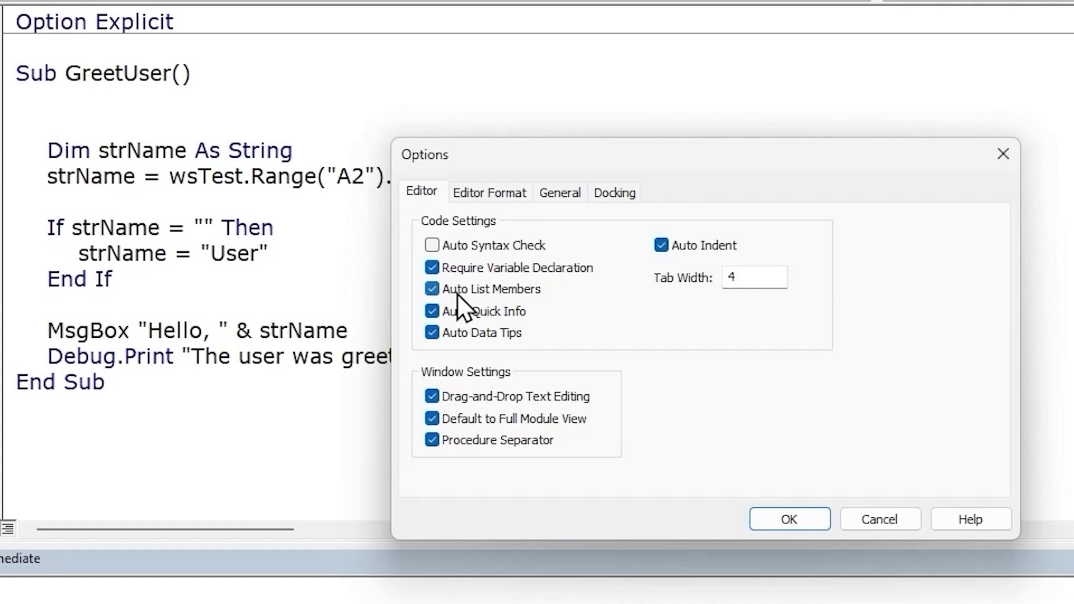
{"action": "left_click", "coordinate": [821, 524]}
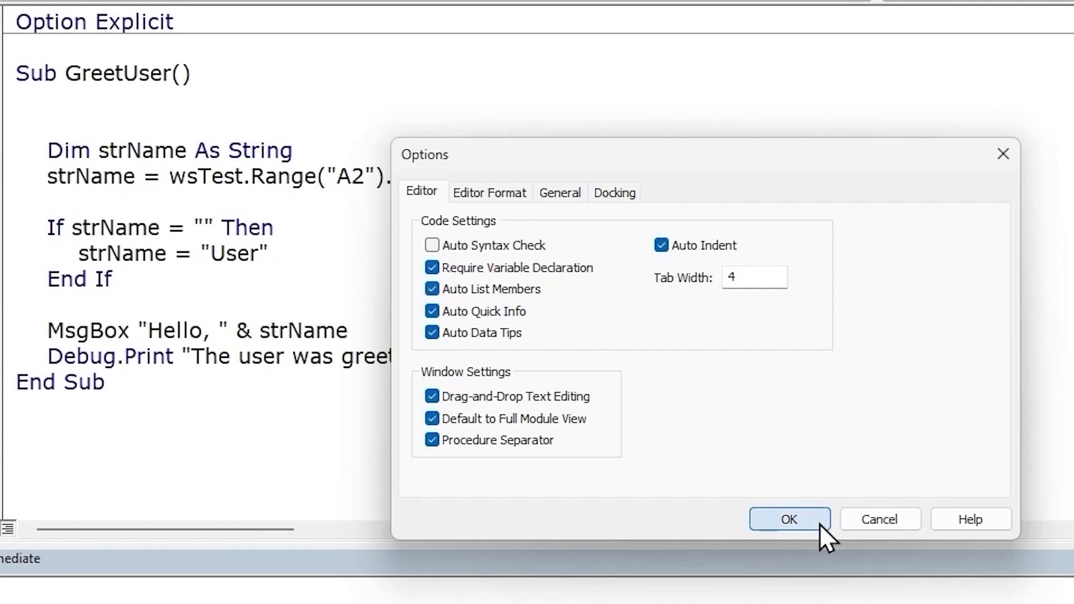
Step: Delete .Print from the Debug statement and re-enter it by choosing Print from the member list
{"action": "double_click", "coordinate": [168, 358]}
{"action": "key", "text": "BackSpace"}
{"action": "key", "text": "BackSpace"}
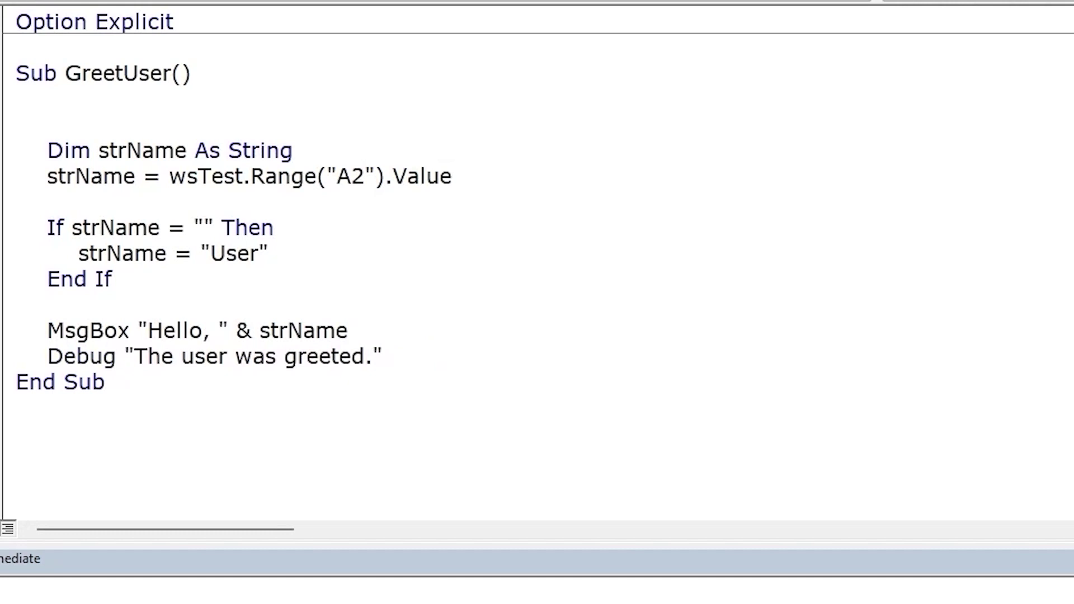
{"action": "type", "text": "."}
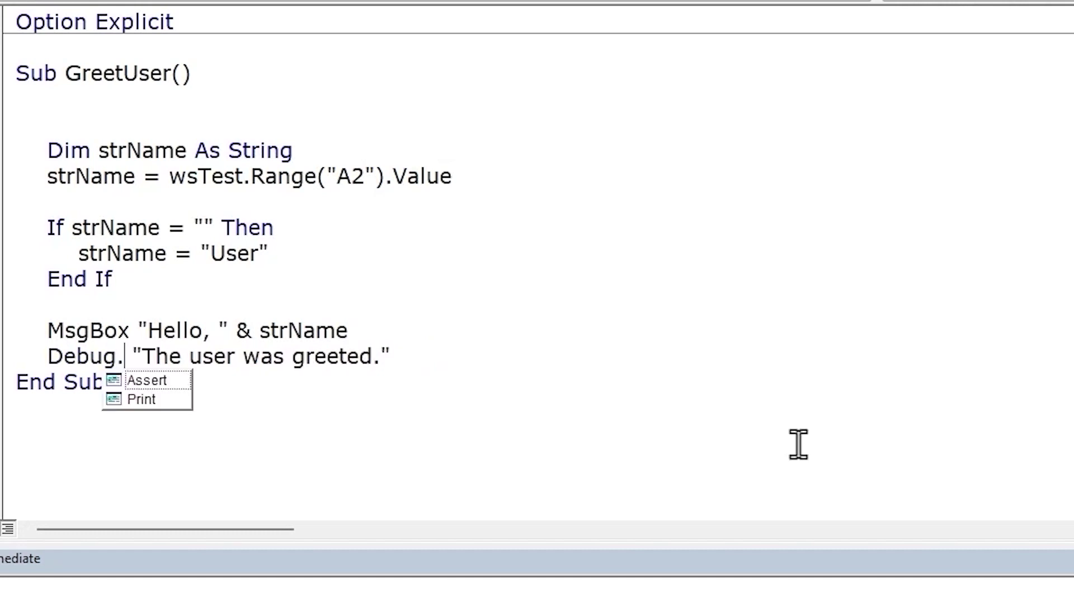
{"action": "double_click", "coordinate": [168, 400]}
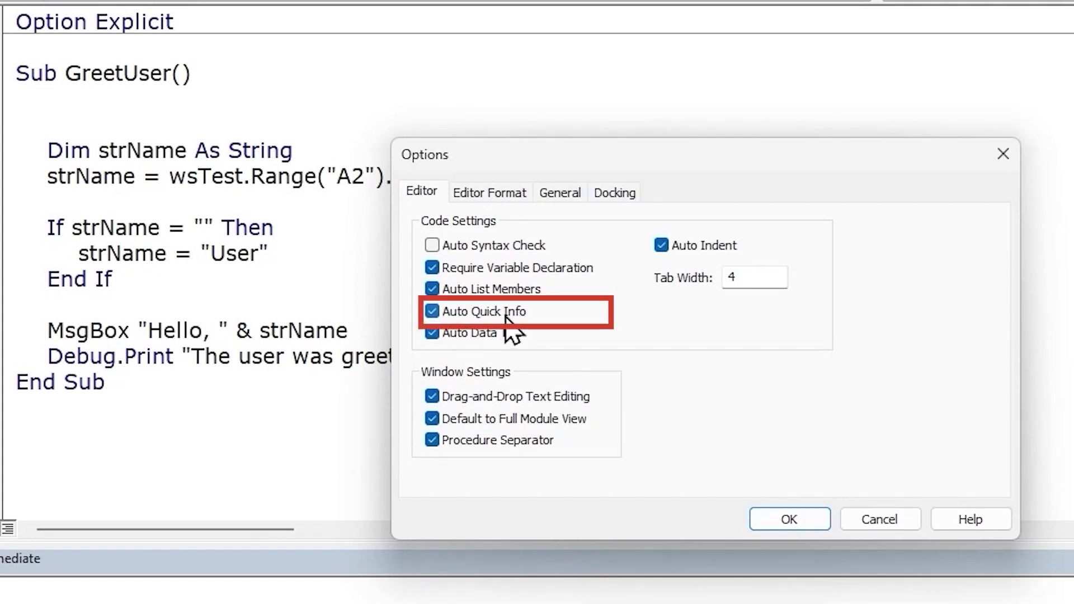
Step: Close the editor options after reviewing Auto Quick Info, and add a space after MsgBox to display its argument info
{"action": "left_click", "coordinate": [787, 517]}
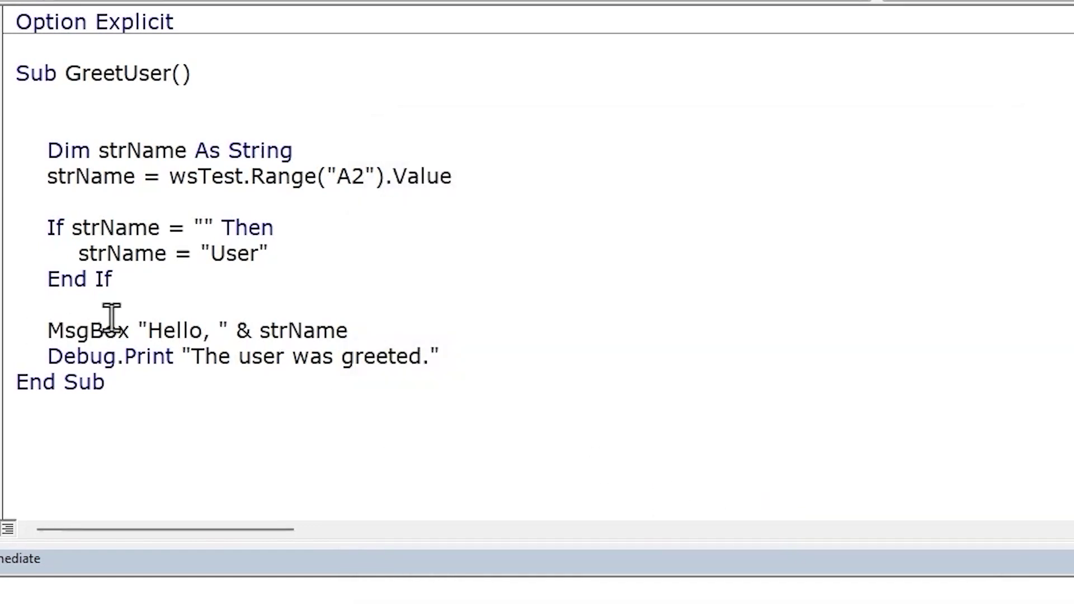
{"action": "left_click", "coordinate": [132, 330]}
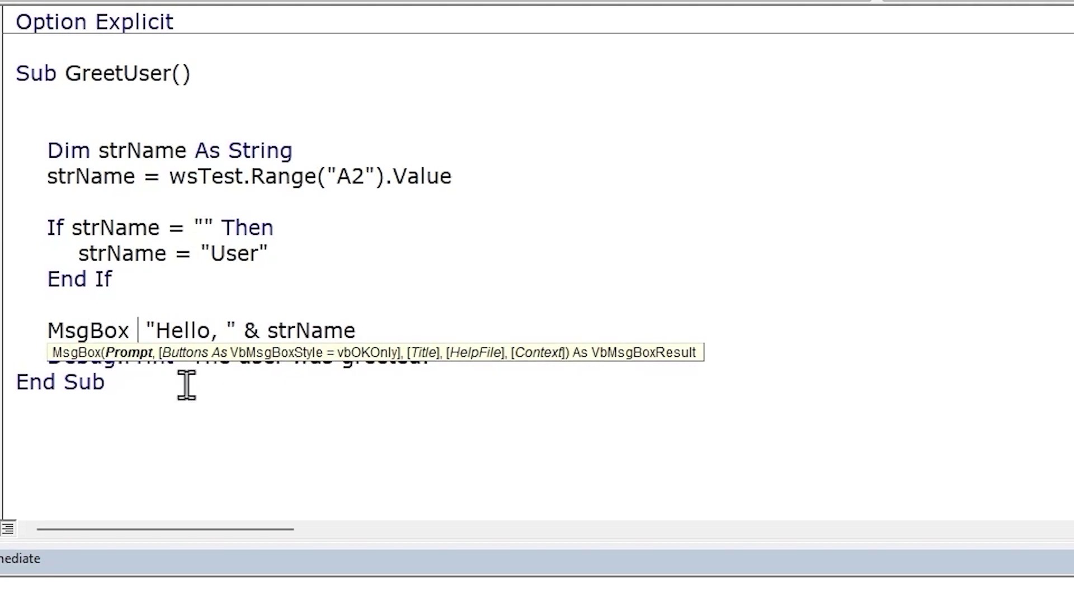
{"action": "left_click", "coordinate": [158, 199]}
Step: Review the Auto Data Tips setting in the editor options and close the dialog
{"action": "left_click", "coordinate": [0, 0]}
{"action": "left_click", "coordinate": [6, 36]}
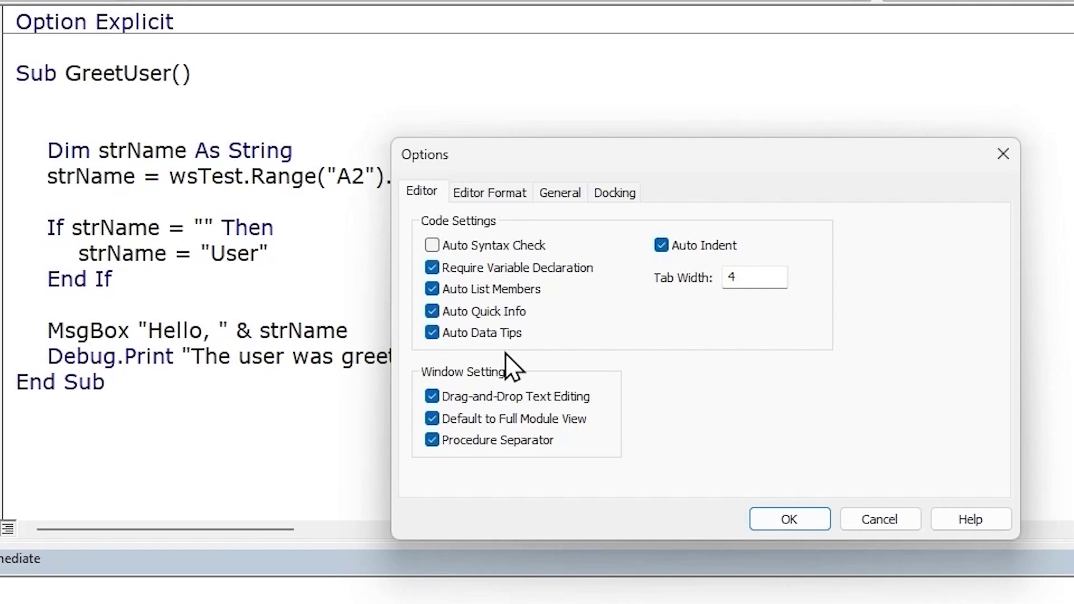
{"action": "left_click", "coordinate": [790, 517]}
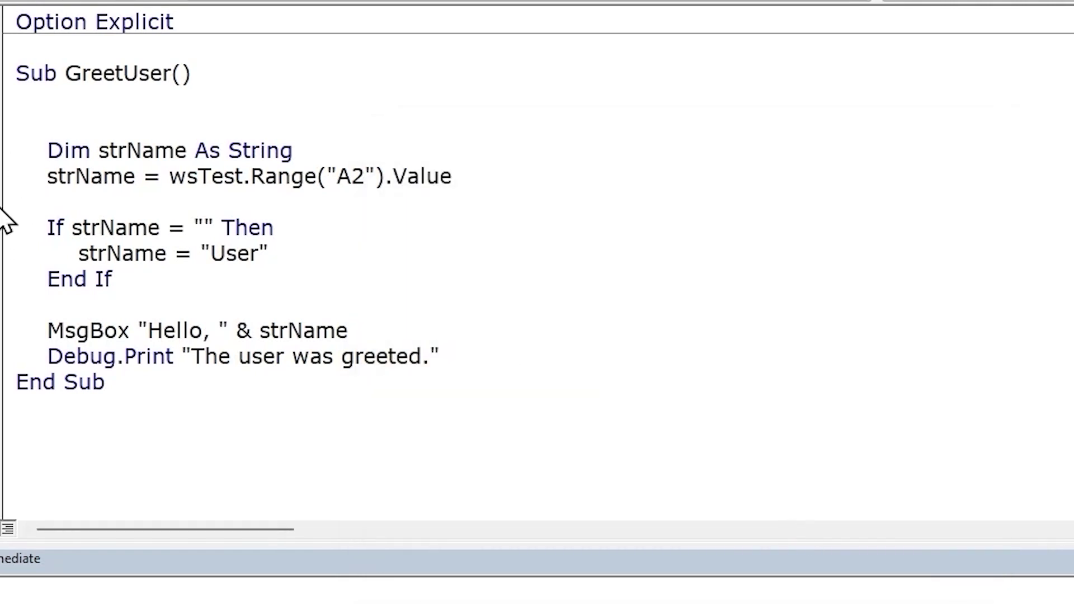
Step: Step through GreetUser in the debugger as far as the line that assigns cell A2's value to strName
{"action": "left_click", "coordinate": [87, 119]}
{"action": "key", "text": "F8"}
{"action": "key", "text": "F8"}
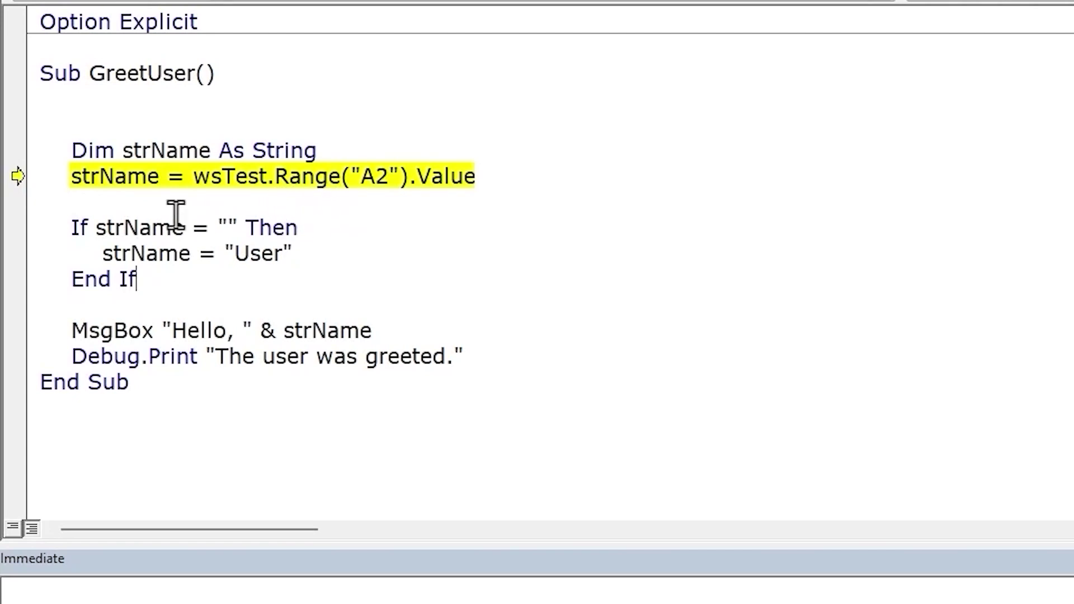
Step: Check strName's data tip, execute its assignment line in the debugger, and reset the run
{"action": "left_click", "coordinate": [322, 199]}
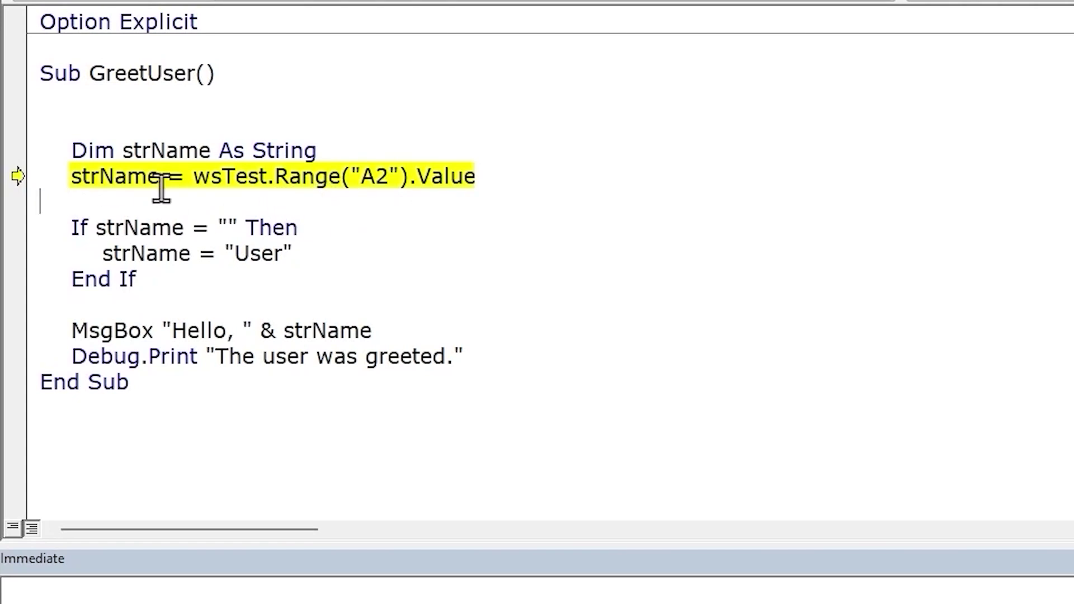
{"action": "mouse_move", "coordinate": [112, 175]}
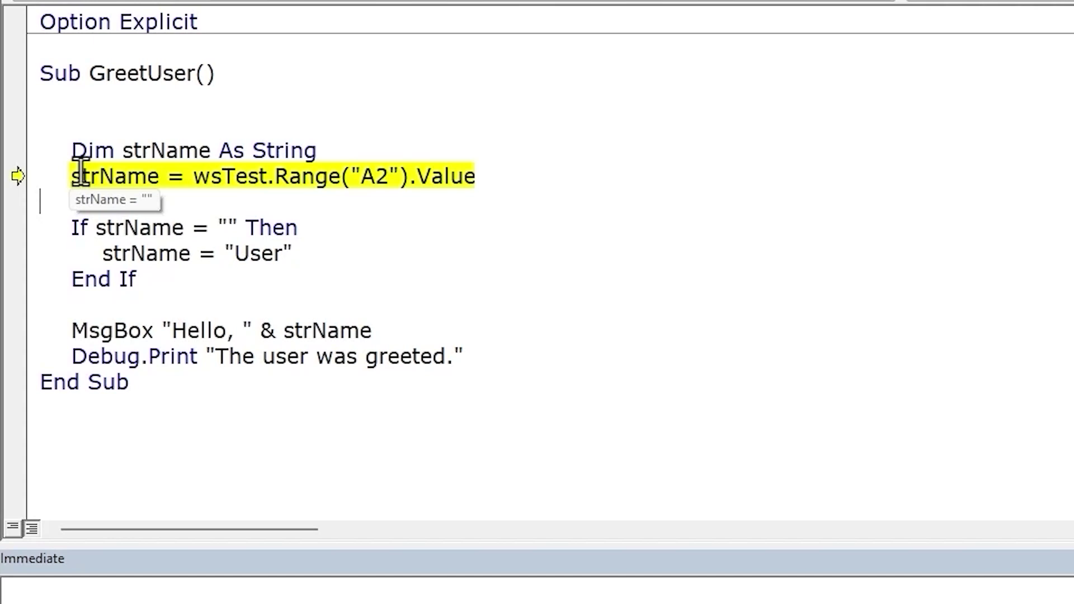
{"action": "key", "text": "F8"}
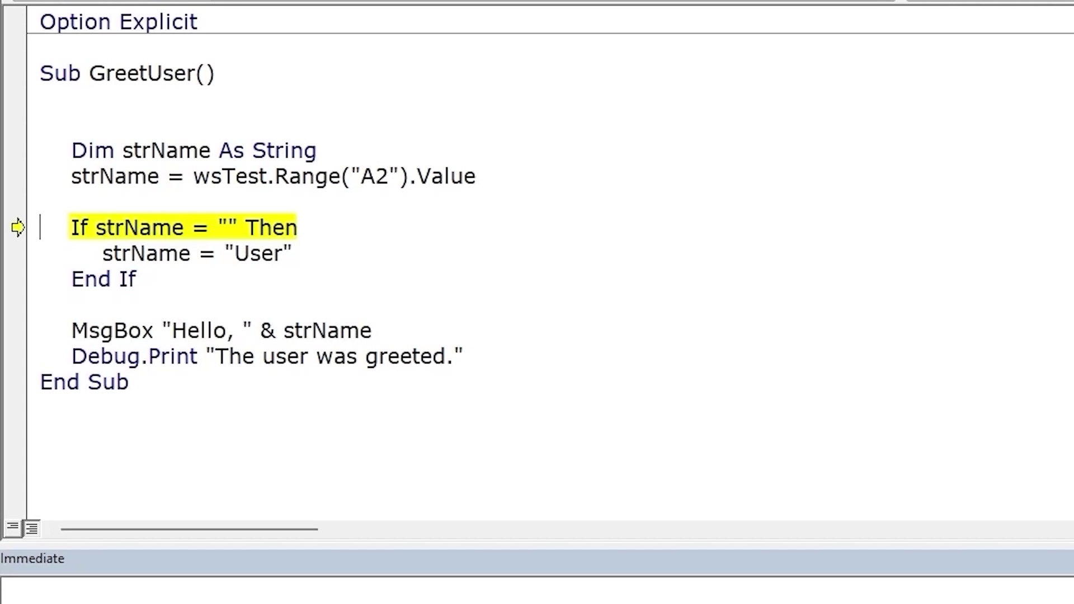
{"action": "key", "text": "alt+r"}
{"action": "key", "text": "r"}
Step: Review the Auto Indent setting in the editor options and close the dialog
{"action": "key", "text": "alt+t"}
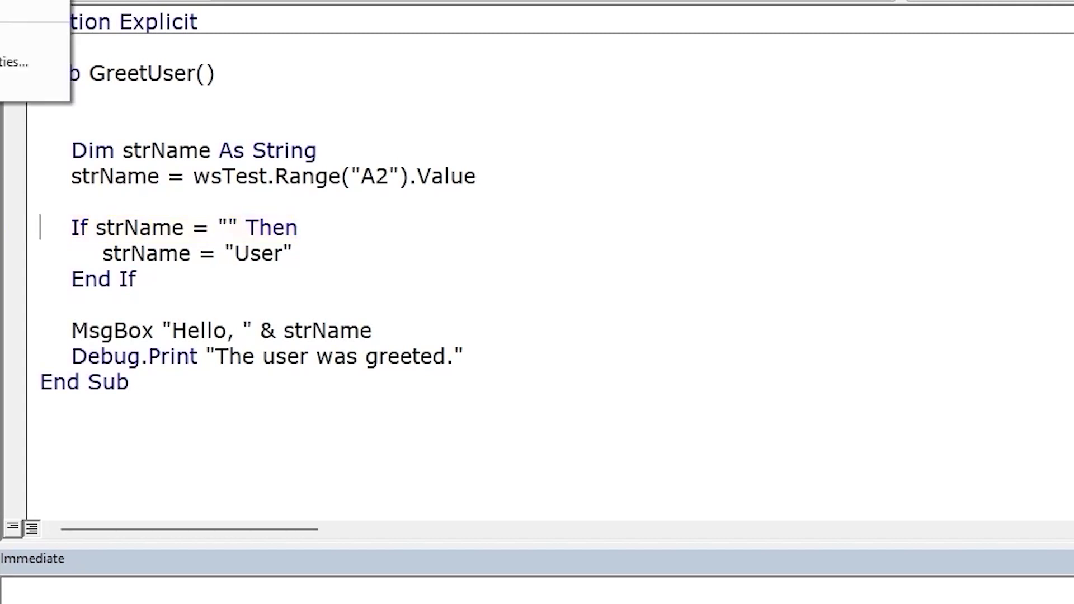
{"action": "key", "text": "Return"}
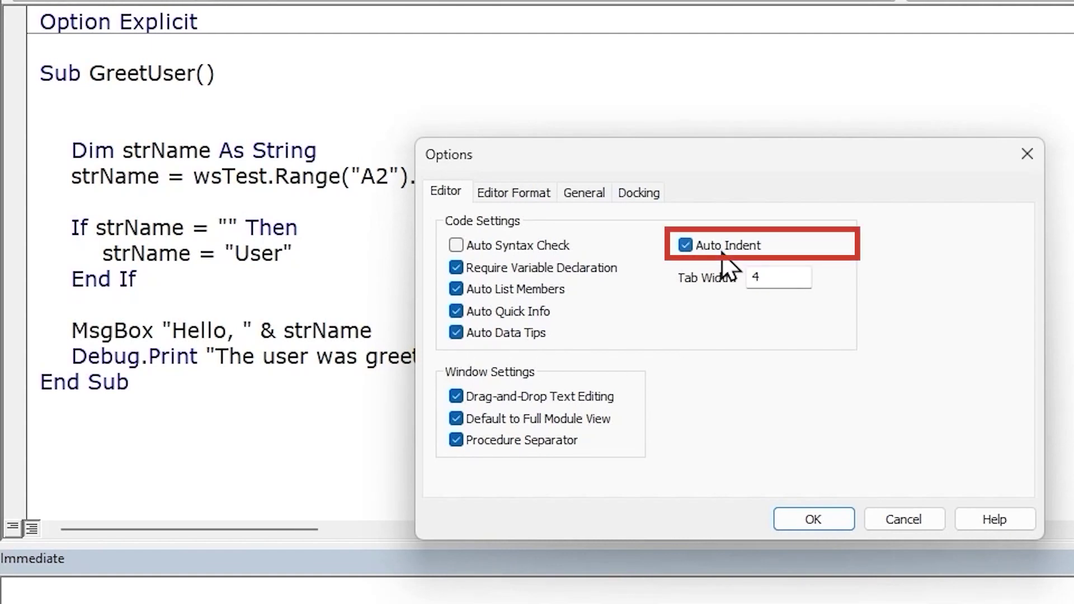
{"action": "left_click", "coordinate": [813, 519]}
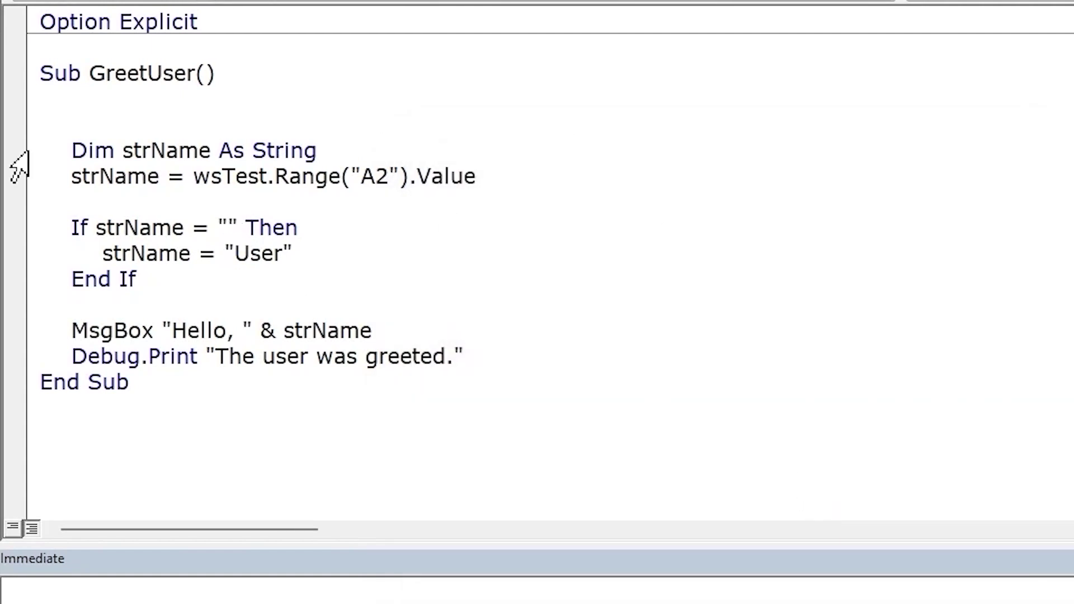
Step: Add a new indented blank line directly below the strName assignment in GreetUser
{"action": "left_click_drag", "start_coordinate": [16, 159], "coordinate": [14, 193]}
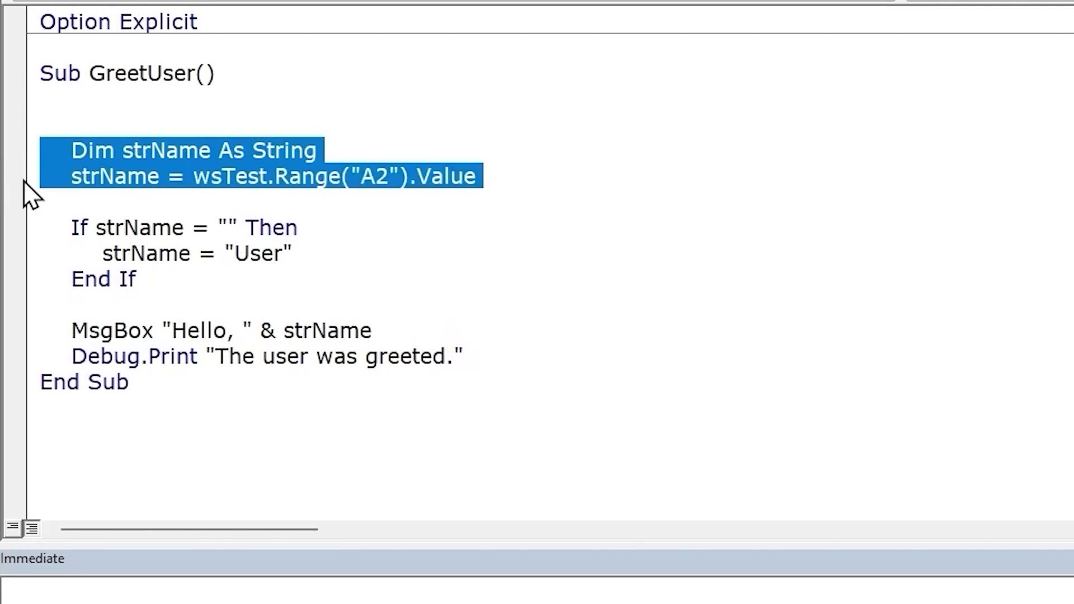
{"action": "left_click", "coordinate": [484, 177]}
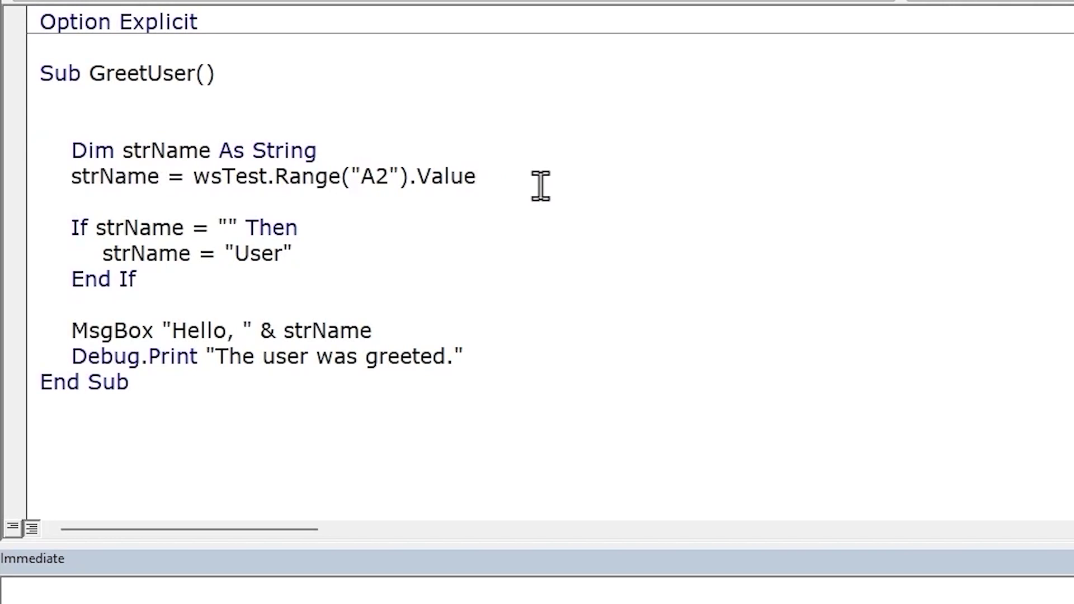
{"action": "key", "text": "Return"}
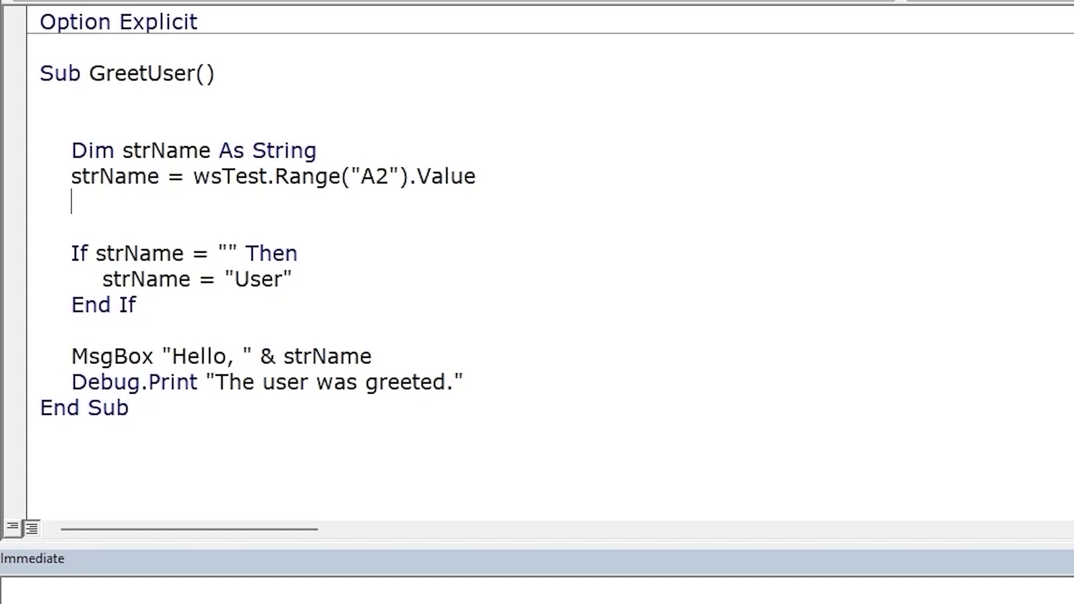
Step: Review the Drag-and-Drop Text Editing setting in the editor options and close the dialog
{"action": "left_click", "coordinate": [0, 0]}
{"action": "left_click", "coordinate": [2, 37]}
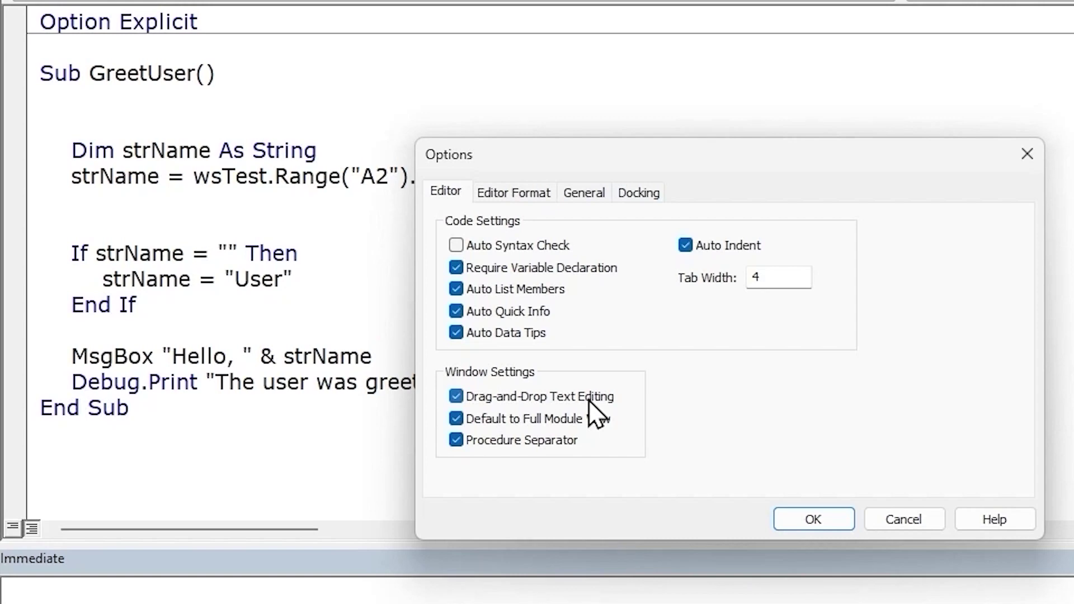
{"action": "left_click", "coordinate": [810, 519]}
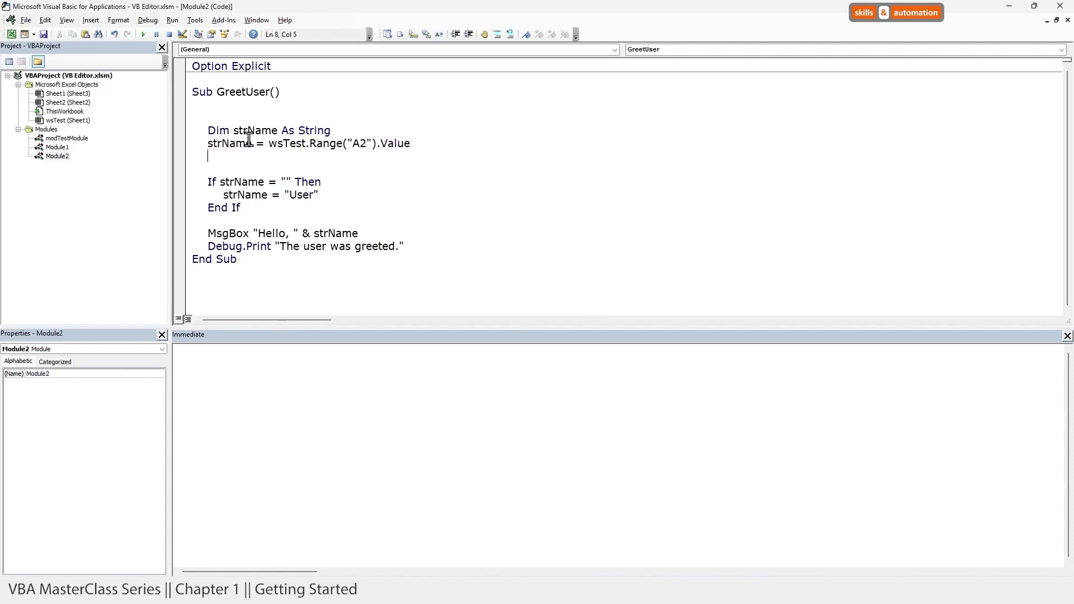
Step: Open the Watch window, place it beside the GreetUser code, and add the strName variable to it as a watch
{"action": "left_click", "coordinate": [67, 20]}
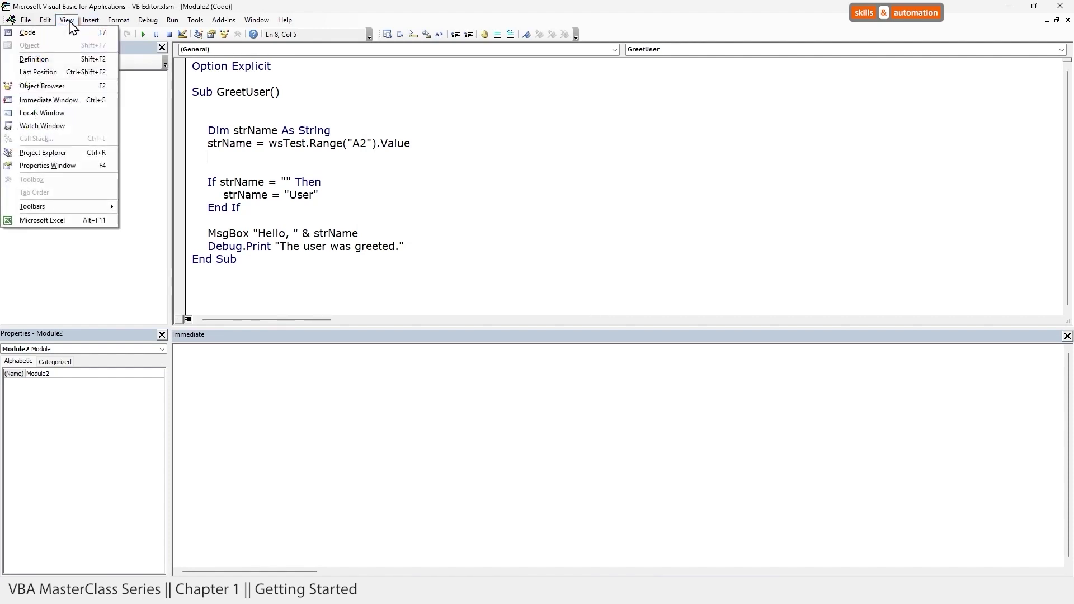
{"action": "left_click", "coordinate": [40, 126]}
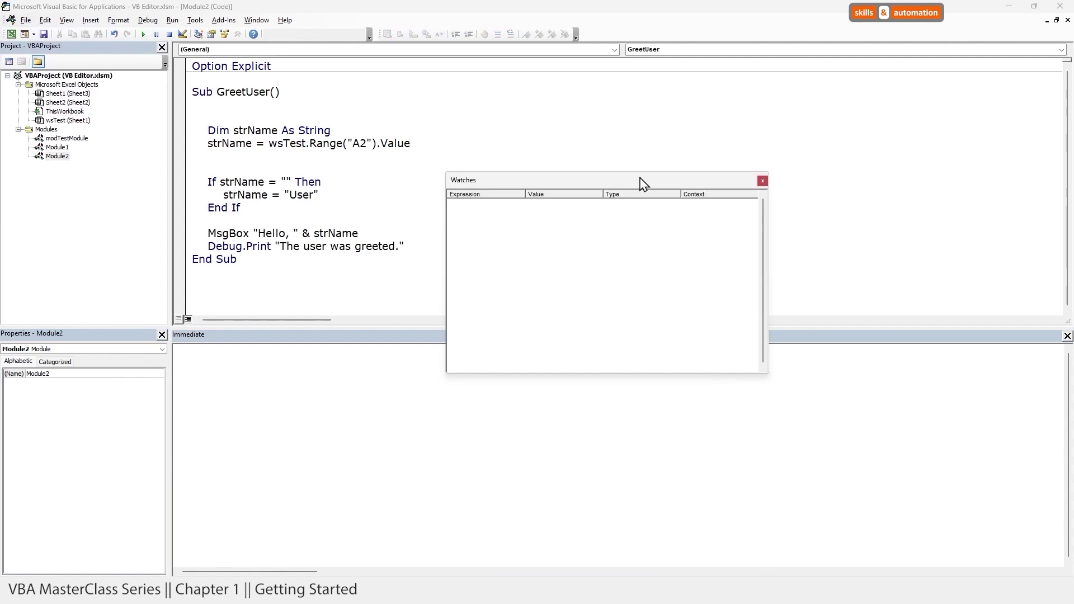
{"action": "left_click_drag", "start_coordinate": [641, 182], "coordinate": [648, 76]}
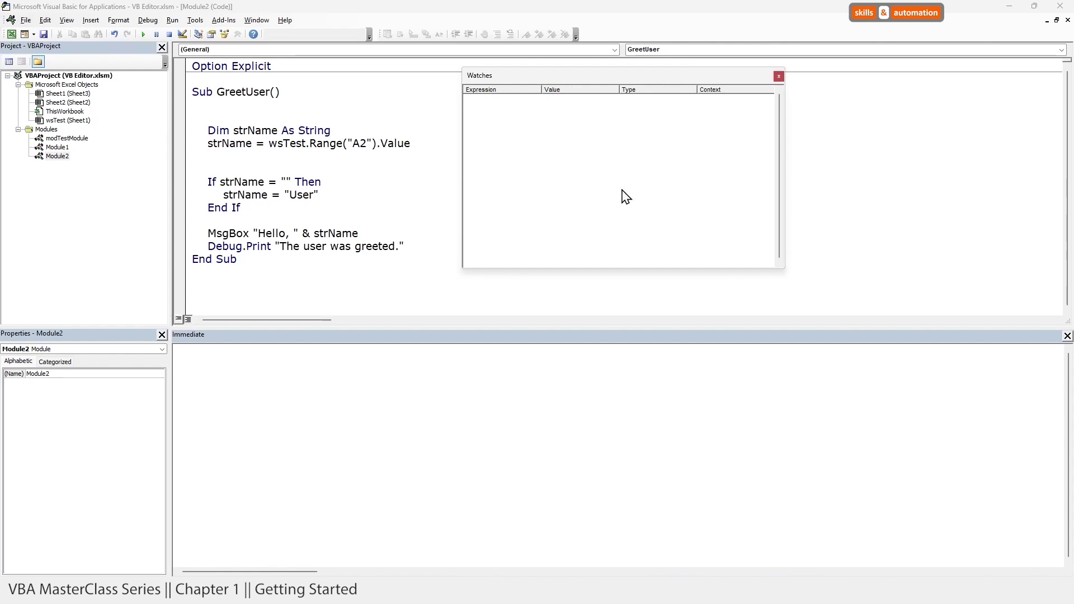
{"action": "double_click", "coordinate": [247, 131]}
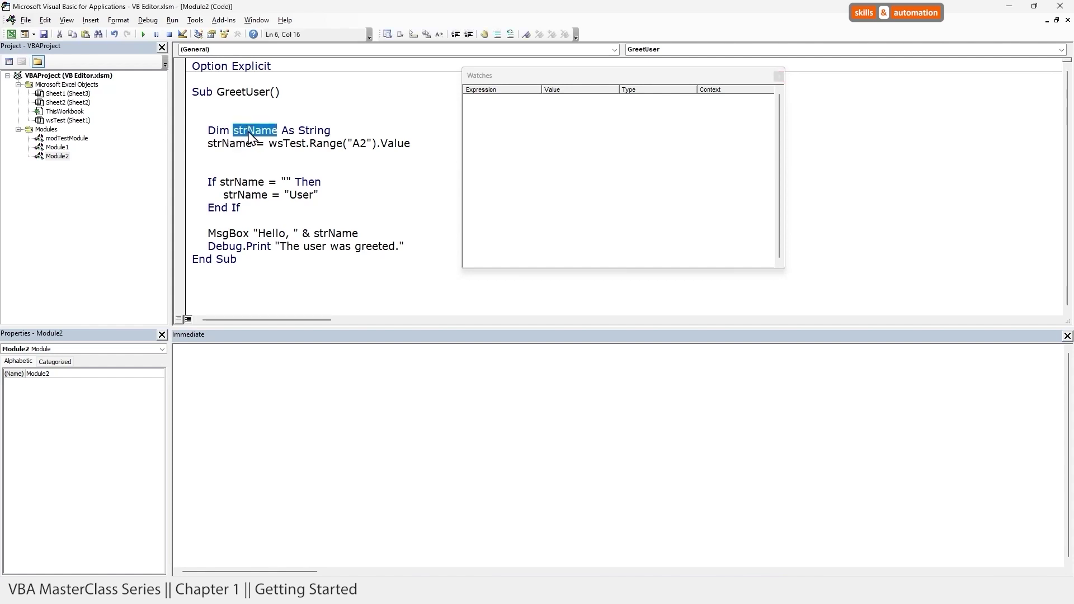
{"action": "left_click_drag", "start_coordinate": [250, 136], "coordinate": [507, 123]}
{"action": "left_click", "coordinate": [269, 117]}
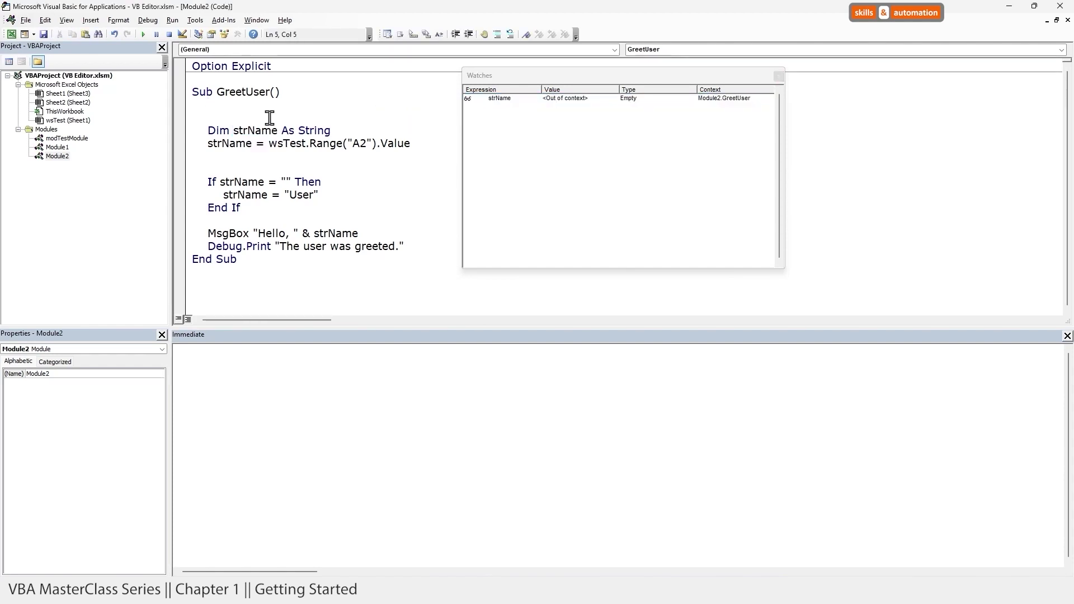
Step: Step through GreetUser as far as the If line while monitoring strName's value in the Watch window
{"action": "key", "text": "F8"}
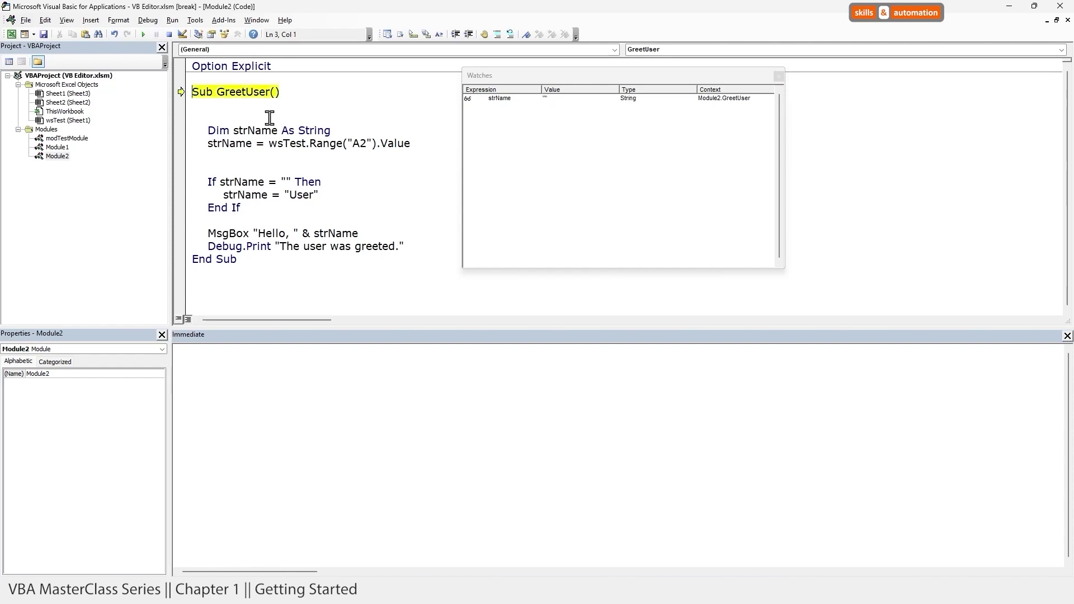
{"action": "key", "text": "F8"}
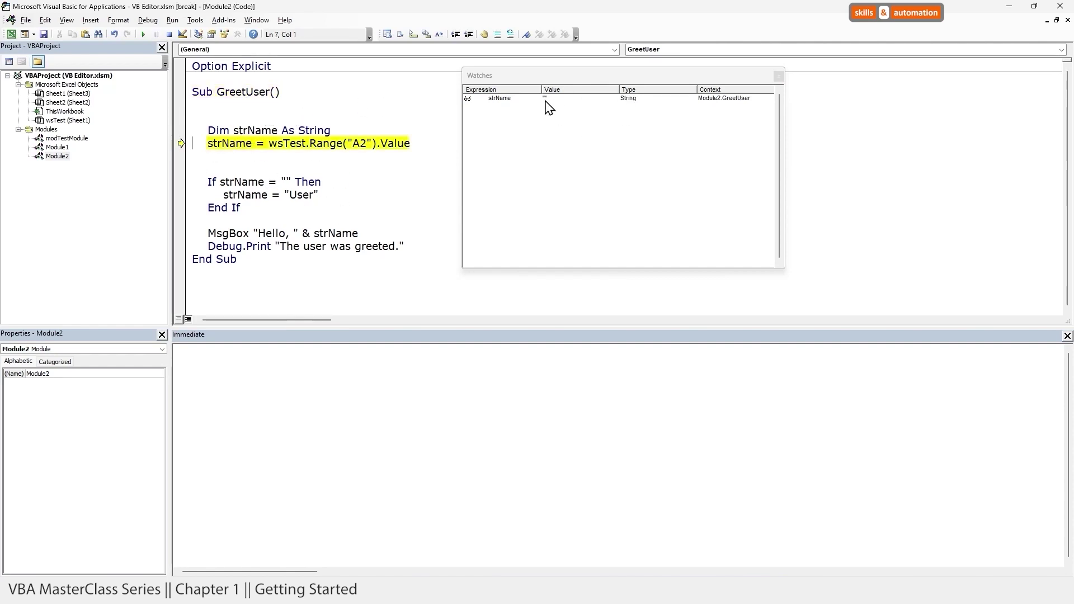
{"action": "key", "text": "F8"}
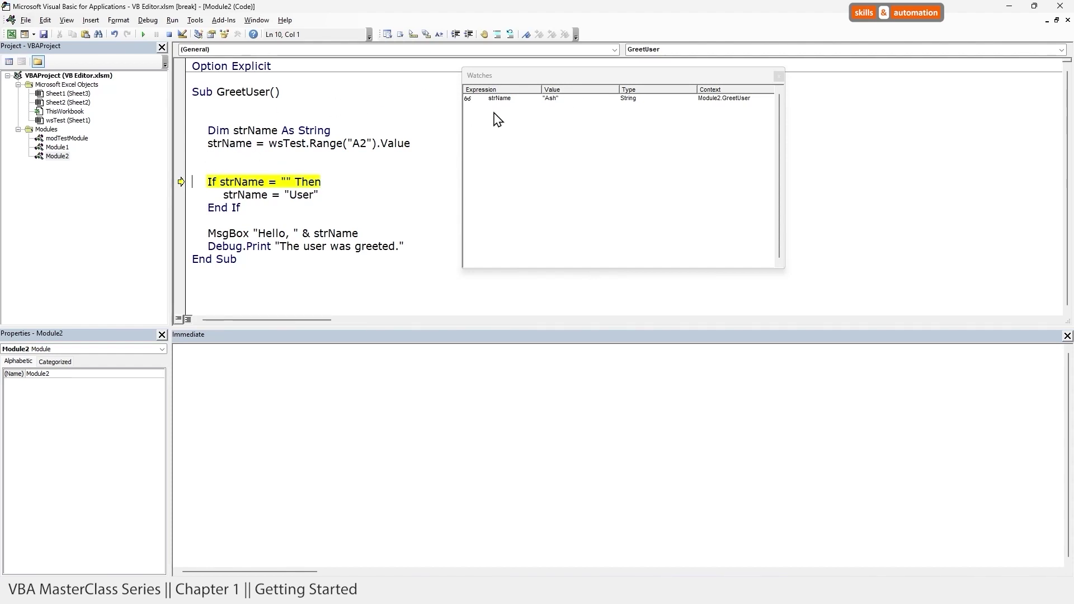
Step: Close the Watch window and reset the GreetUser debugging run
{"action": "left_click", "coordinate": [779, 75]}
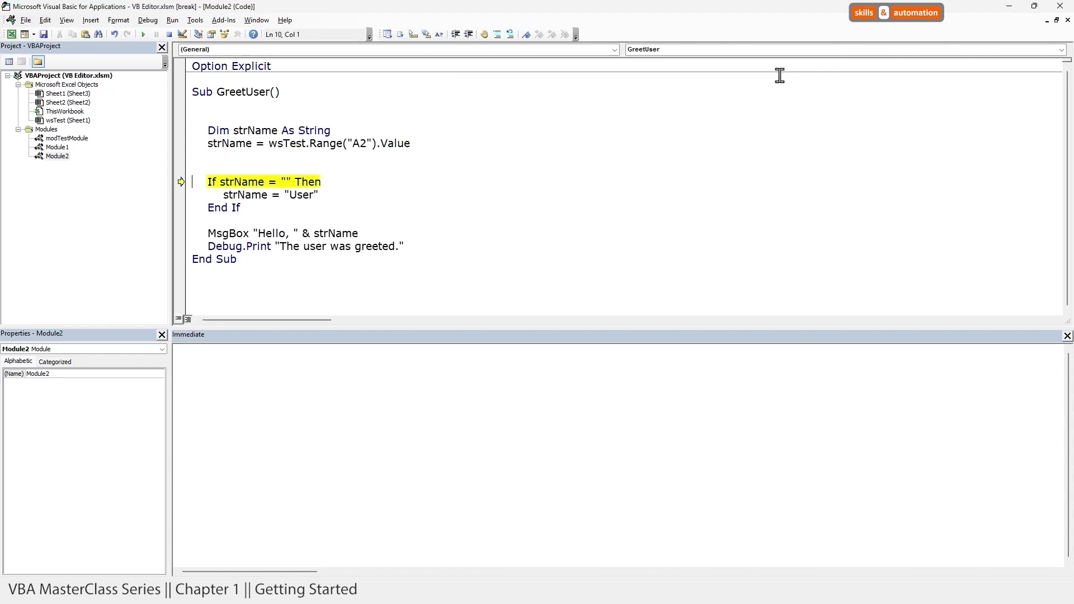
{"action": "left_click", "coordinate": [238, 132]}
{"action": "left_click", "coordinate": [169, 34]}
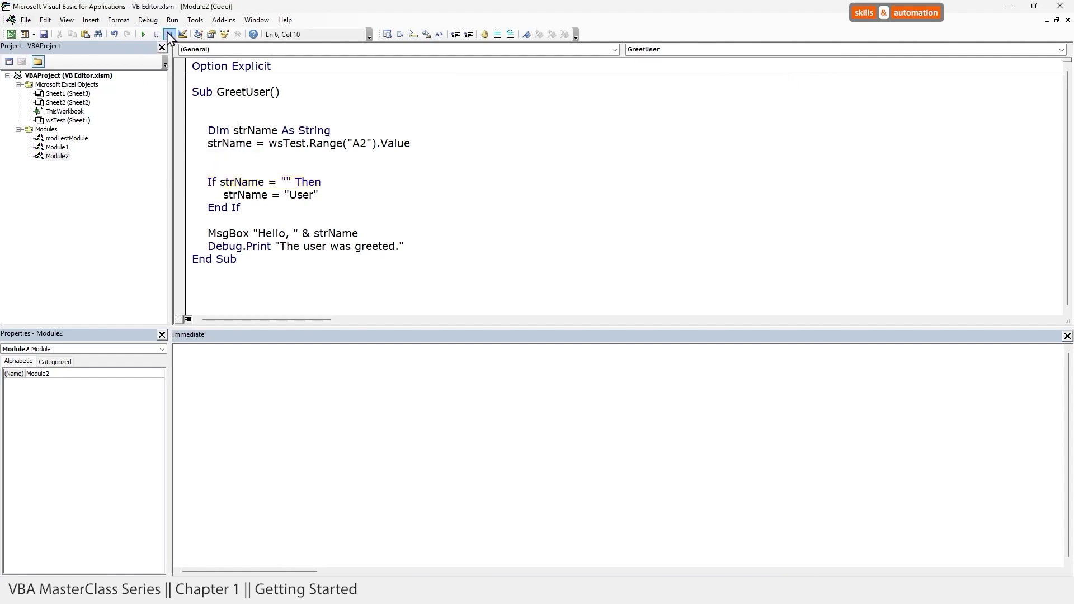
Step: Review the Default to Full Module View setting in the editor options and close the dialog
{"action": "left_click", "coordinate": [199, 21]}
{"action": "left_click", "coordinate": [157, 74]}
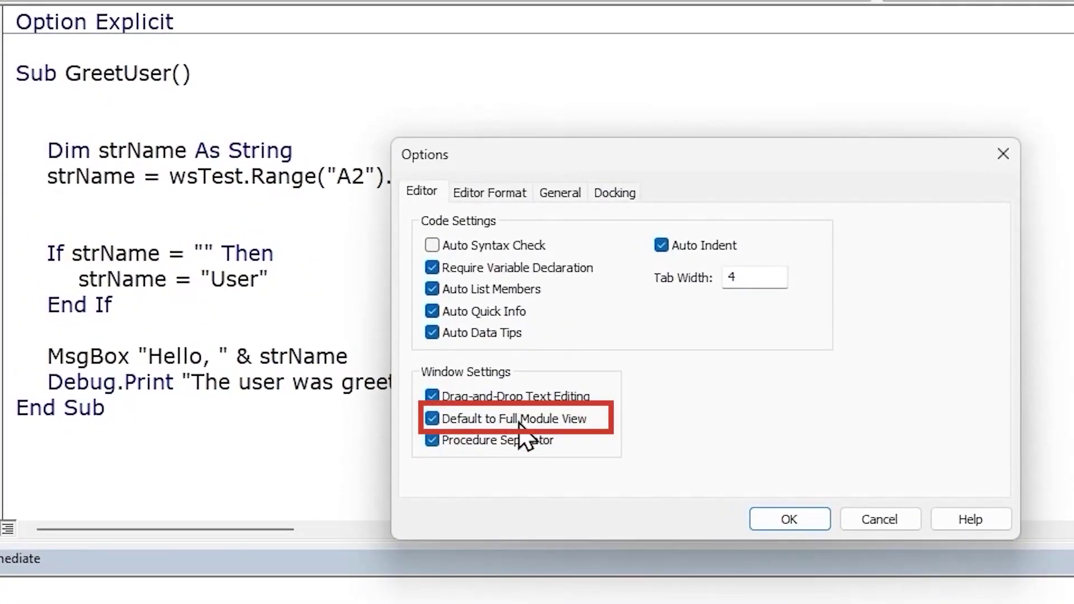
{"action": "left_click", "coordinate": [783, 518]}
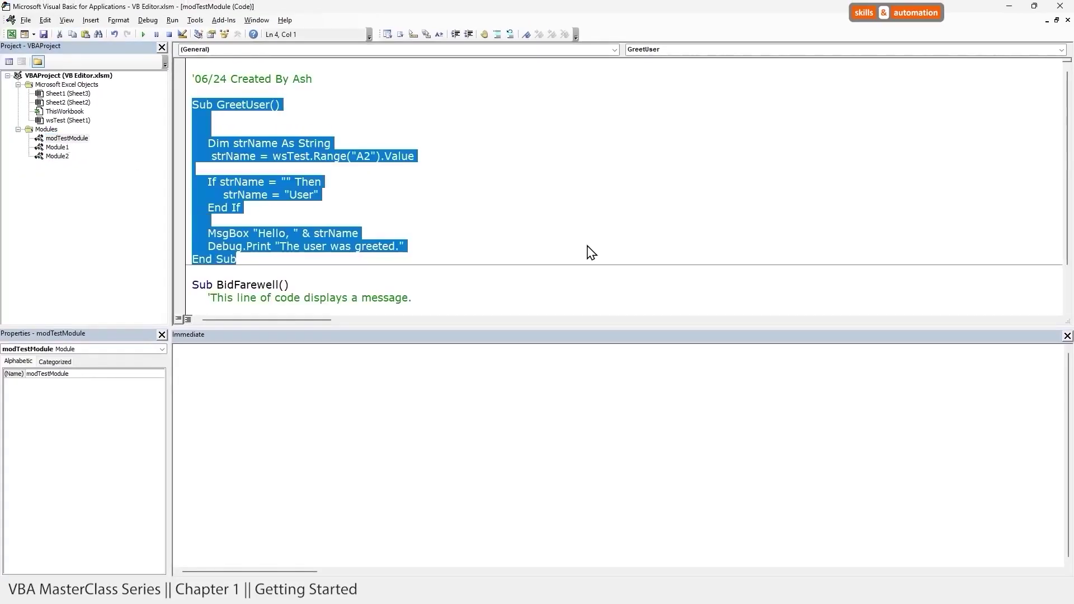
Step: Enlarge modTestModule's code pane to fit both procedures and highlight the code from GreetUser's body to the end of BidFarewell
{"action": "left_click_drag", "start_coordinate": [564, 328], "coordinate": [572, 490]}
{"action": "left_click", "coordinate": [513, 374]}
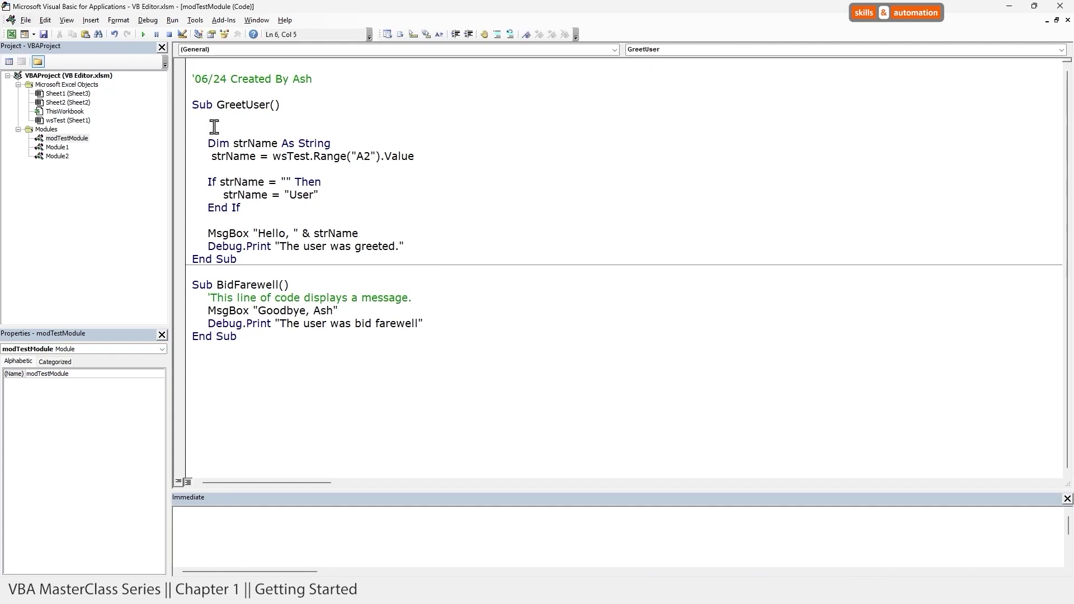
{"action": "left_click_drag", "start_coordinate": [214, 126], "coordinate": [294, 410]}
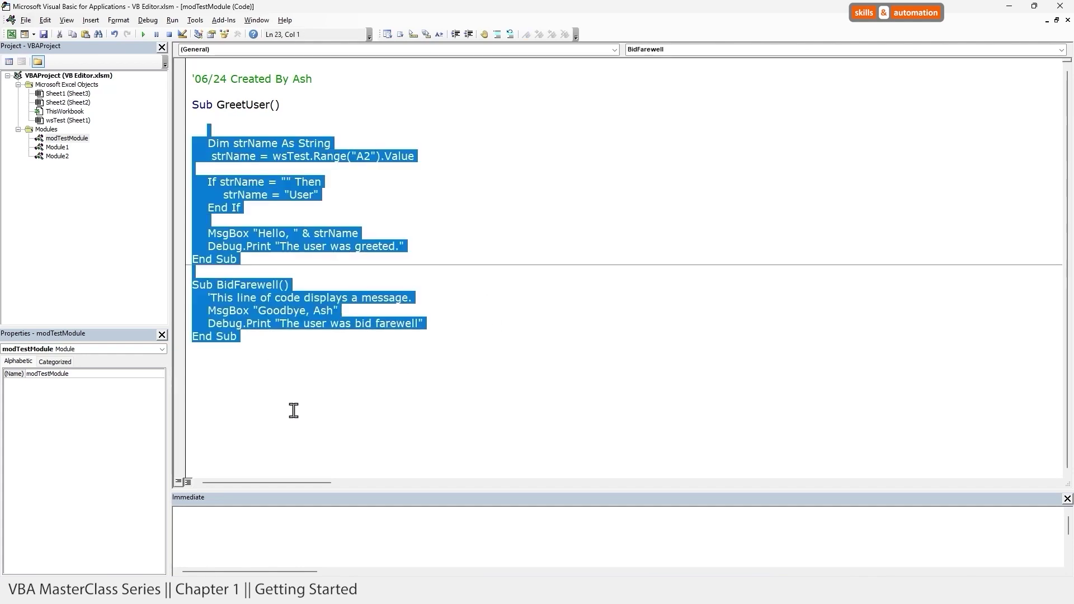
{"action": "left_click", "coordinate": [323, 342]}
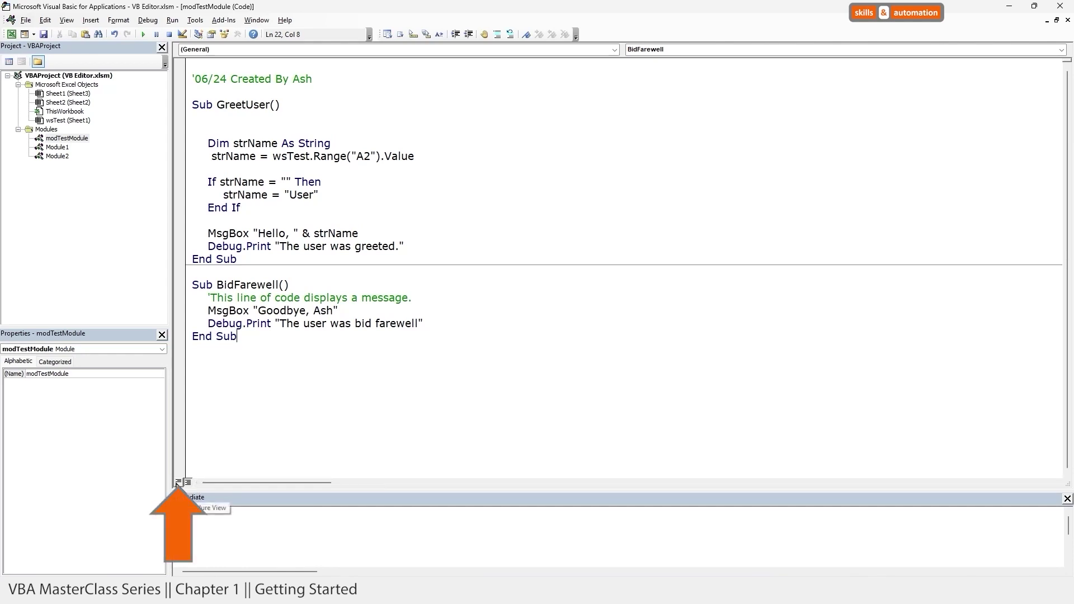
Step: Show modTestModule in Procedure View, display only the GreetUser procedure, and return to Full Module View
{"action": "left_click", "coordinate": [178, 482]}
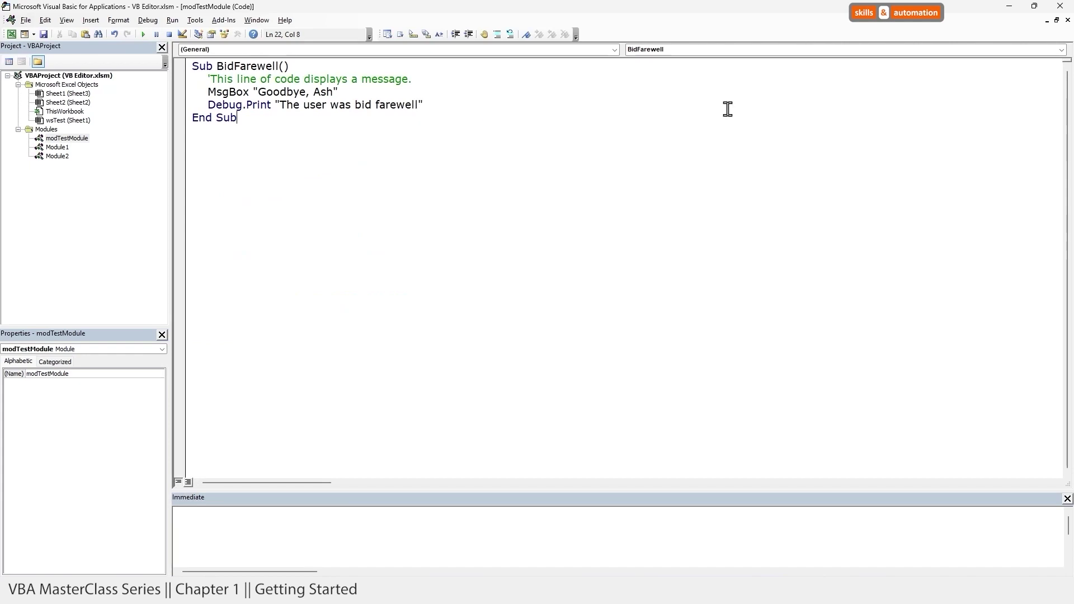
{"action": "left_click", "coordinate": [1062, 50]}
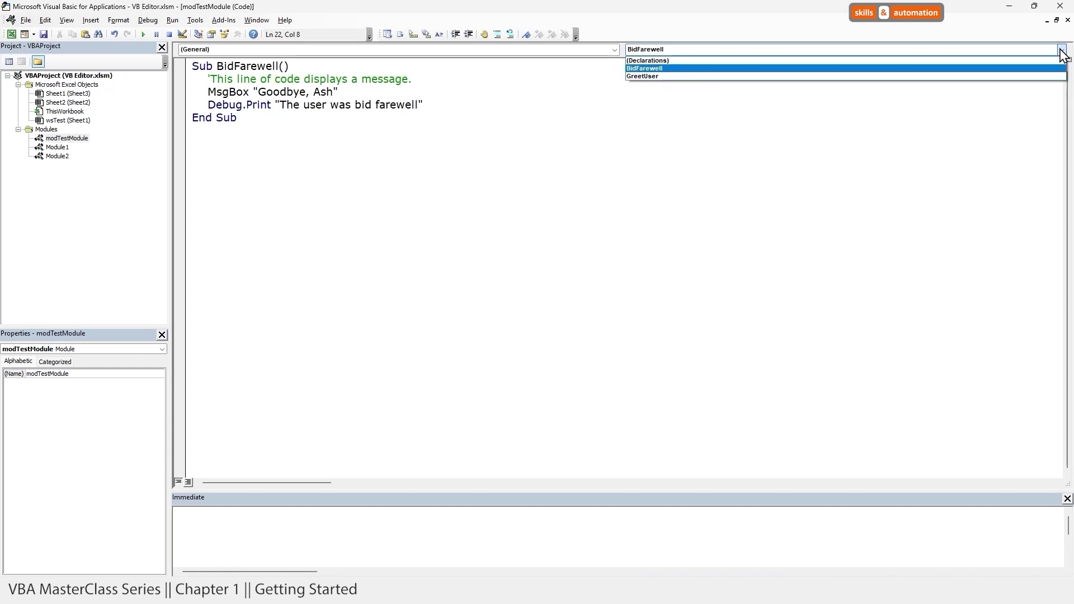
{"action": "left_click", "coordinate": [811, 78]}
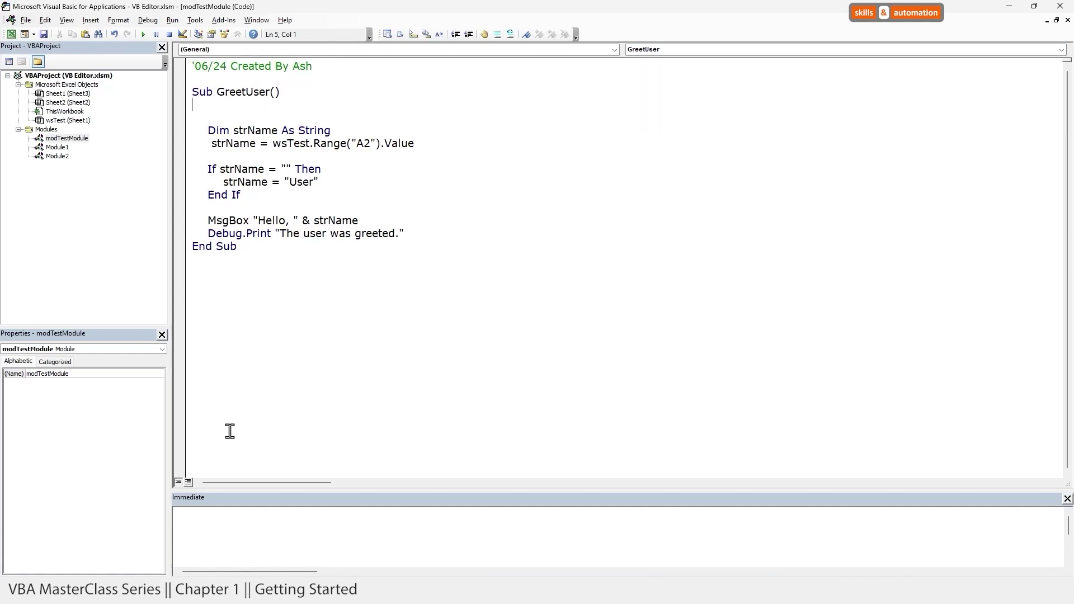
{"action": "left_click", "coordinate": [189, 483]}
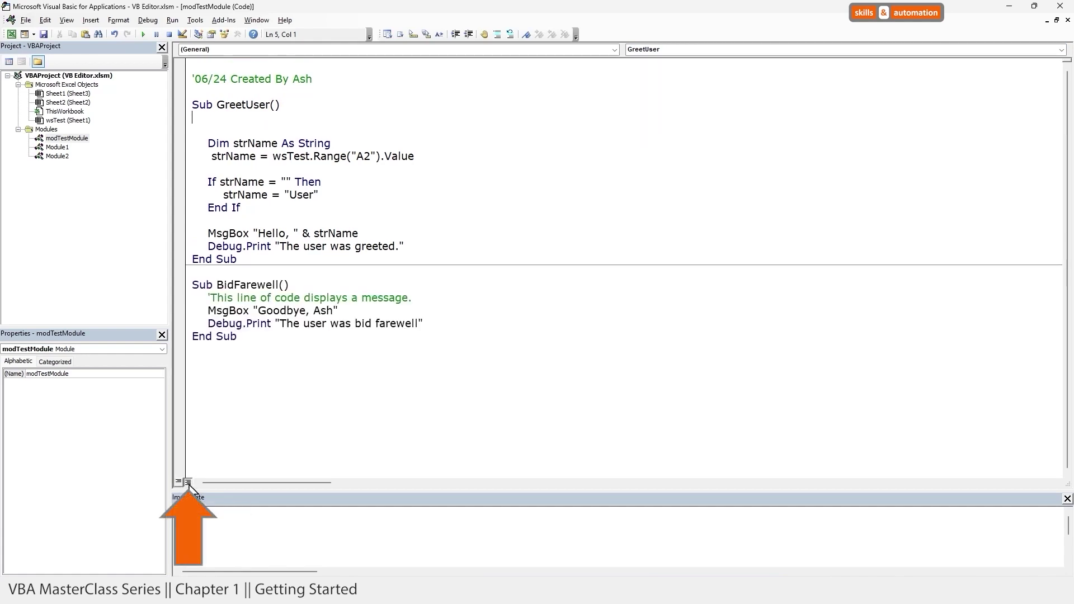
{"action": "left_click", "coordinate": [290, 223]}
Step: Review the Procedure Separator setting in the editor options and close the dialog
{"action": "left_click", "coordinate": [195, 21]}
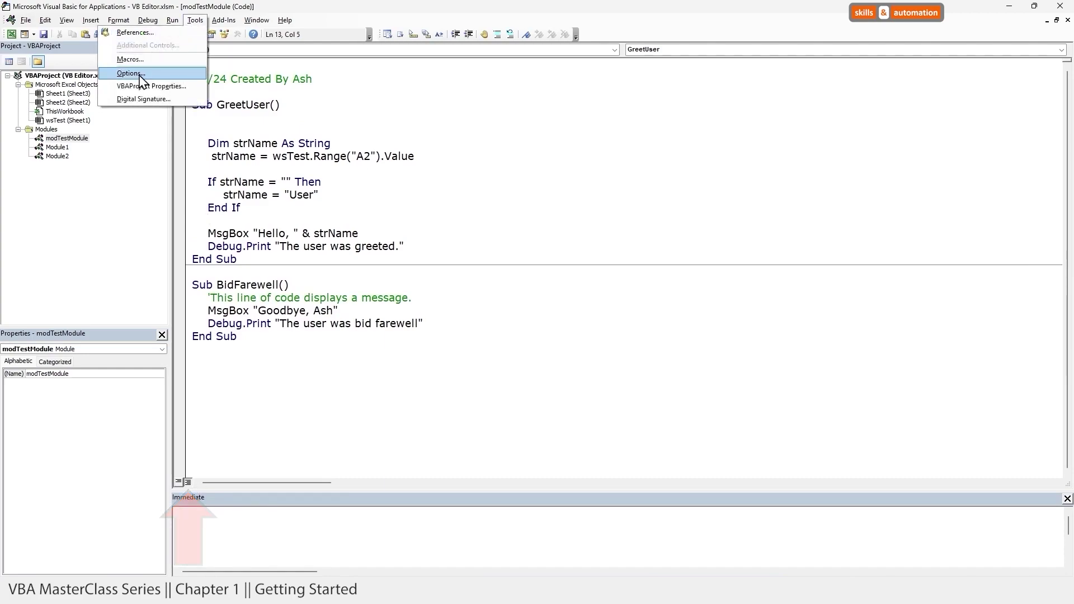
{"action": "left_click", "coordinate": [139, 77]}
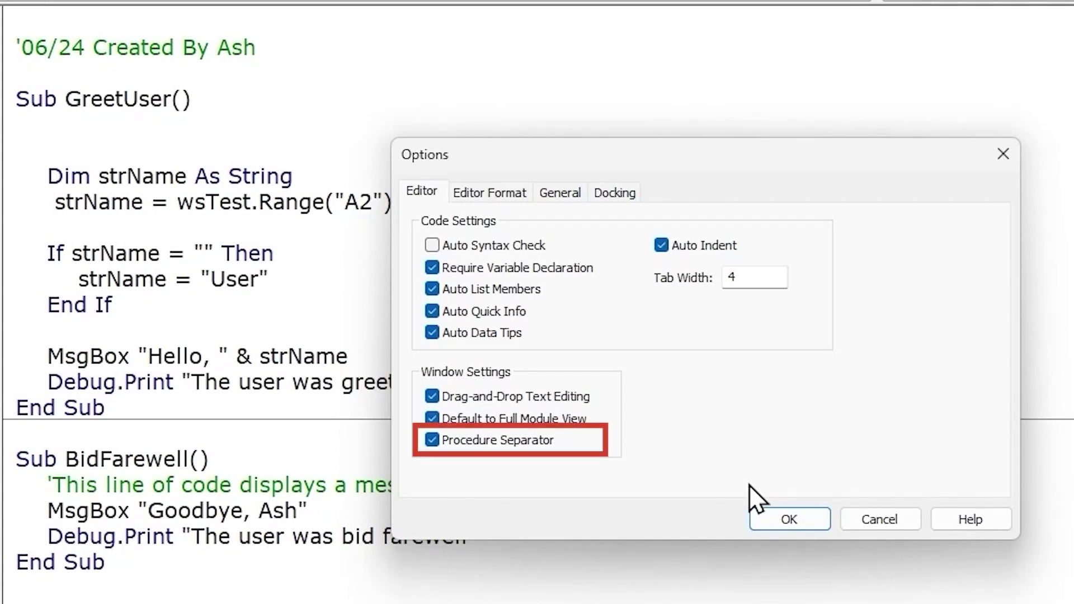
{"action": "left_click", "coordinate": [754, 520]}
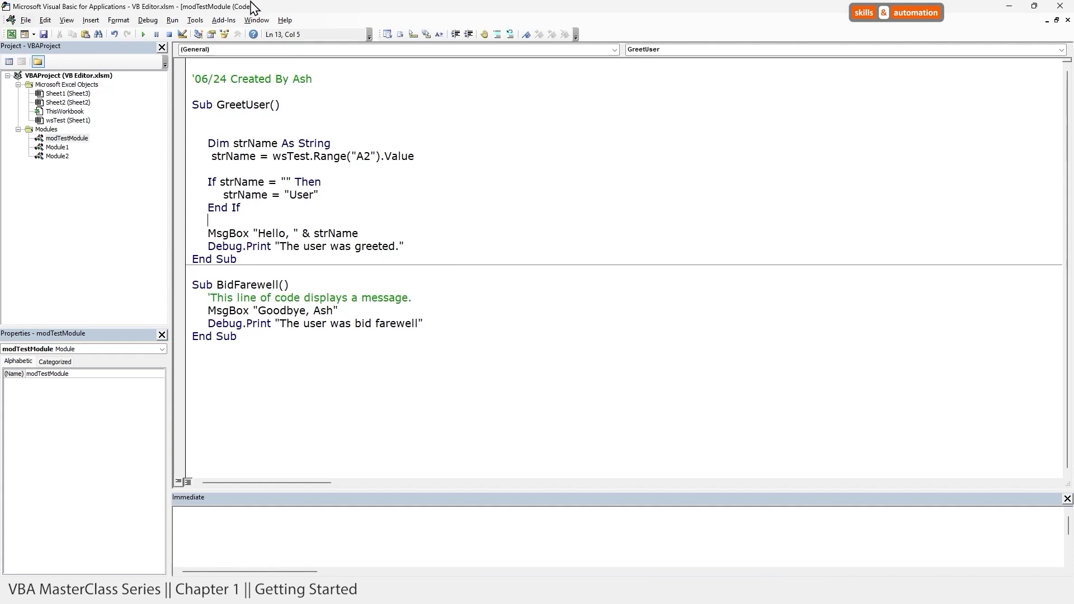
Step: Open the Editor Format settings in the VBA editor options to examine the code colors and font
{"action": "left_click", "coordinate": [196, 20]}
{"action": "left_click", "coordinate": [163, 77]}
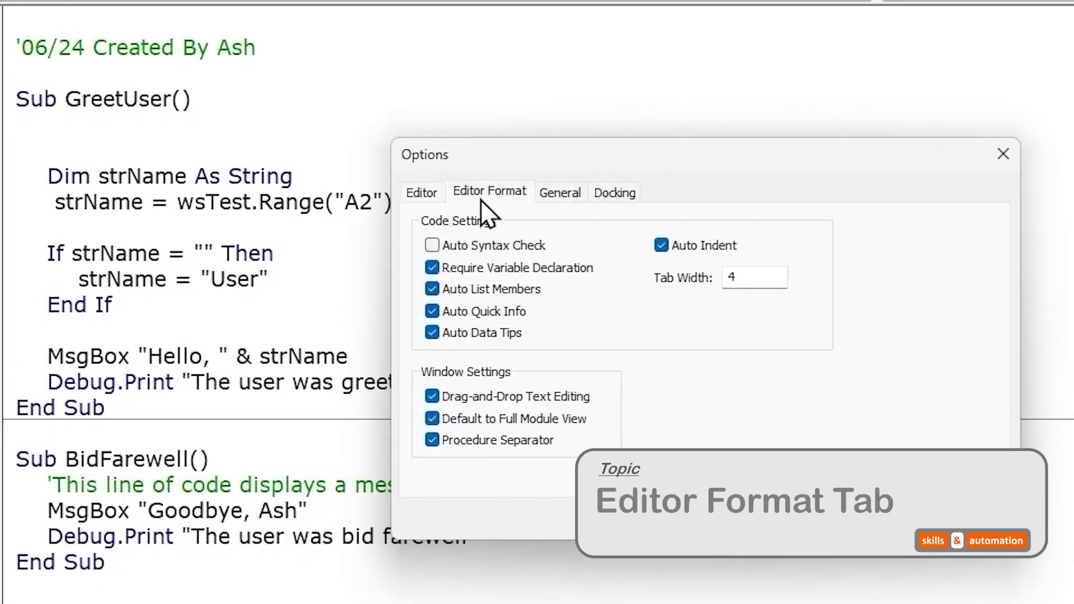
{"action": "left_click", "coordinate": [481, 200]}
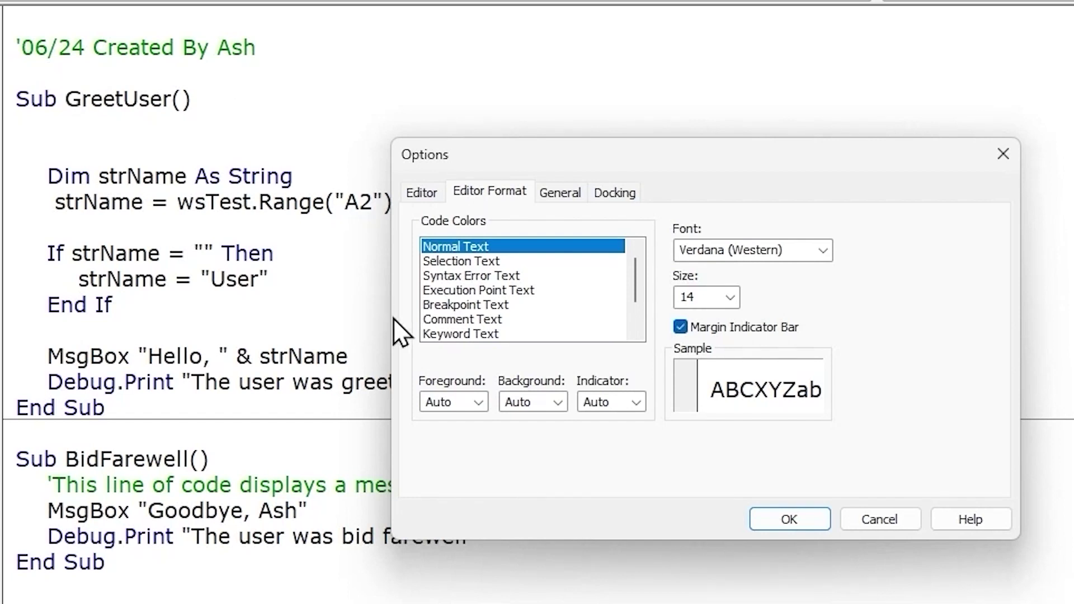
Step: Preview a red foreground color for Comment Text in the Editor Format options and cancel the change
{"action": "left_click", "coordinate": [464, 319]}
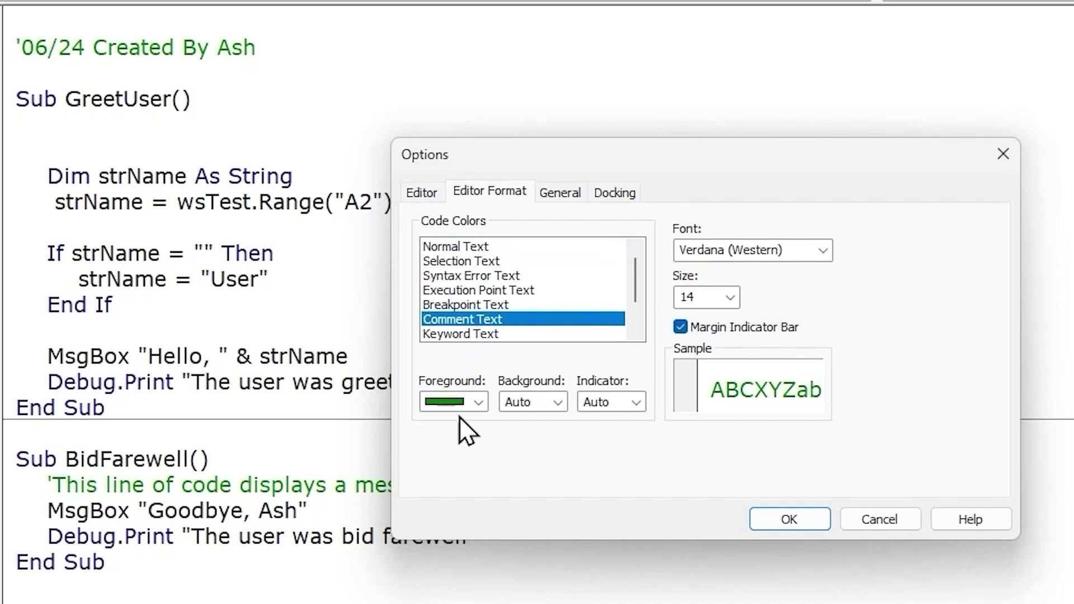
{"action": "left_click", "coordinate": [479, 407]}
{"action": "left_click", "coordinate": [456, 591]}
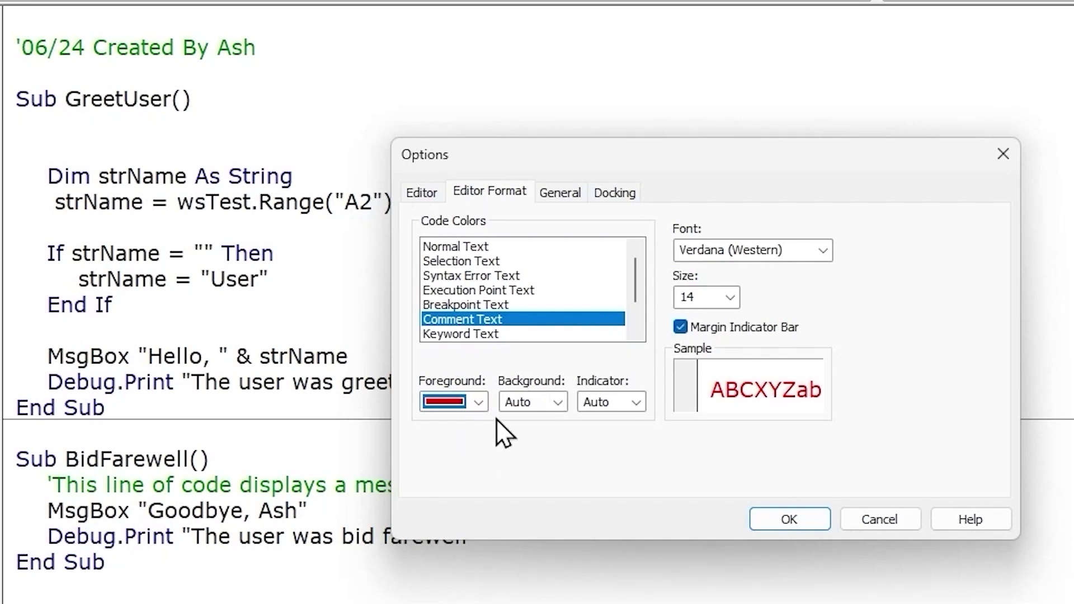
{"action": "left_click", "coordinate": [876, 518]}
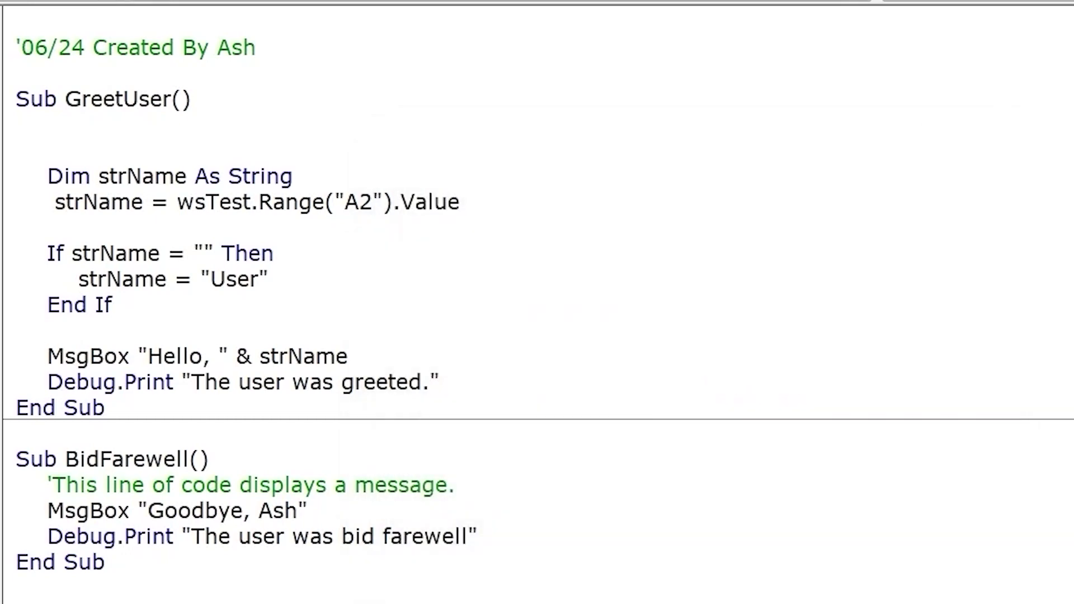
Step: Set error trapping in the General editor options to Break on Unhandled Errors
{"action": "left_click", "coordinate": [8, 72]}
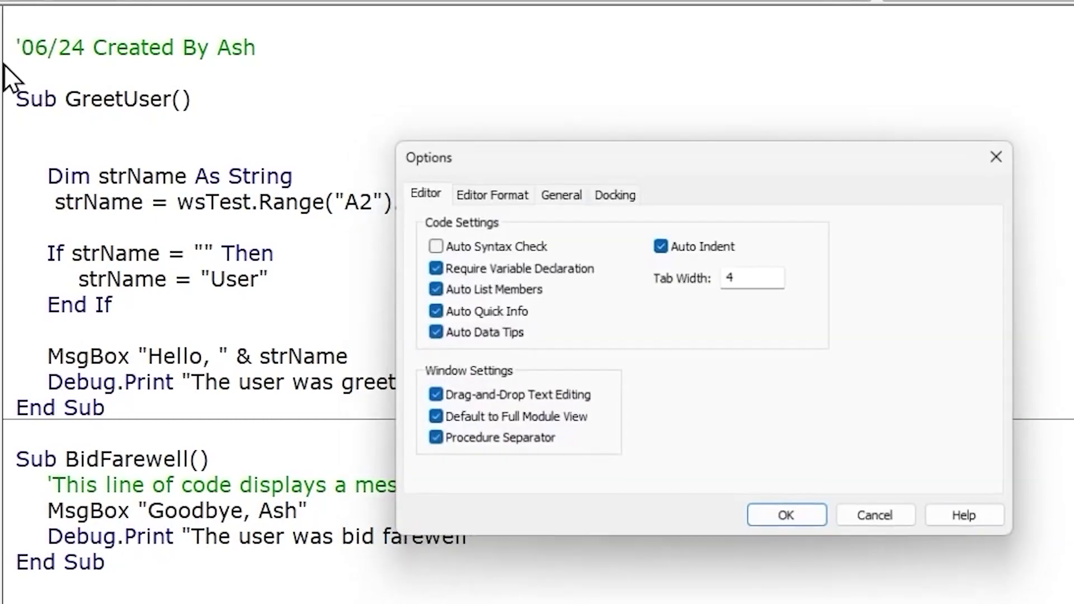
{"action": "left_click", "coordinate": [495, 191]}
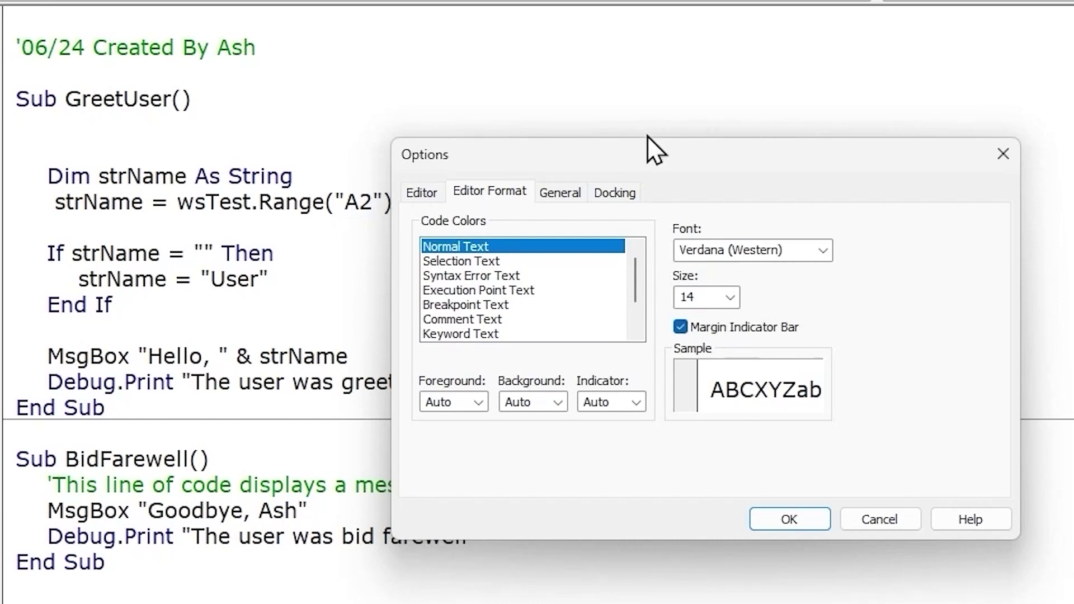
{"action": "left_click", "coordinate": [562, 198]}
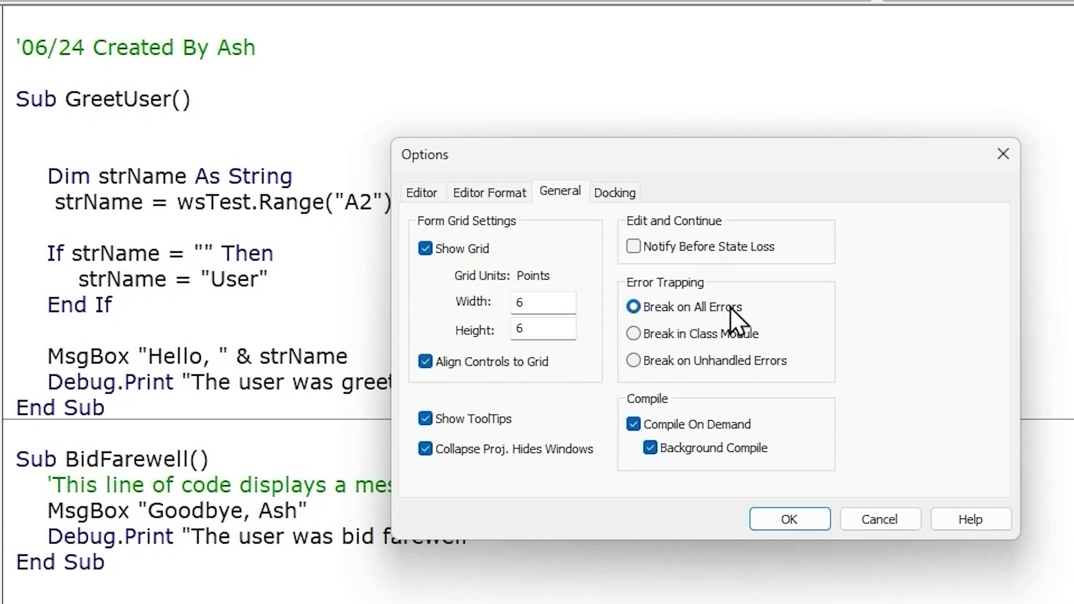
{"action": "left_click", "coordinate": [633, 361]}
{"action": "left_click", "coordinate": [790, 519]}
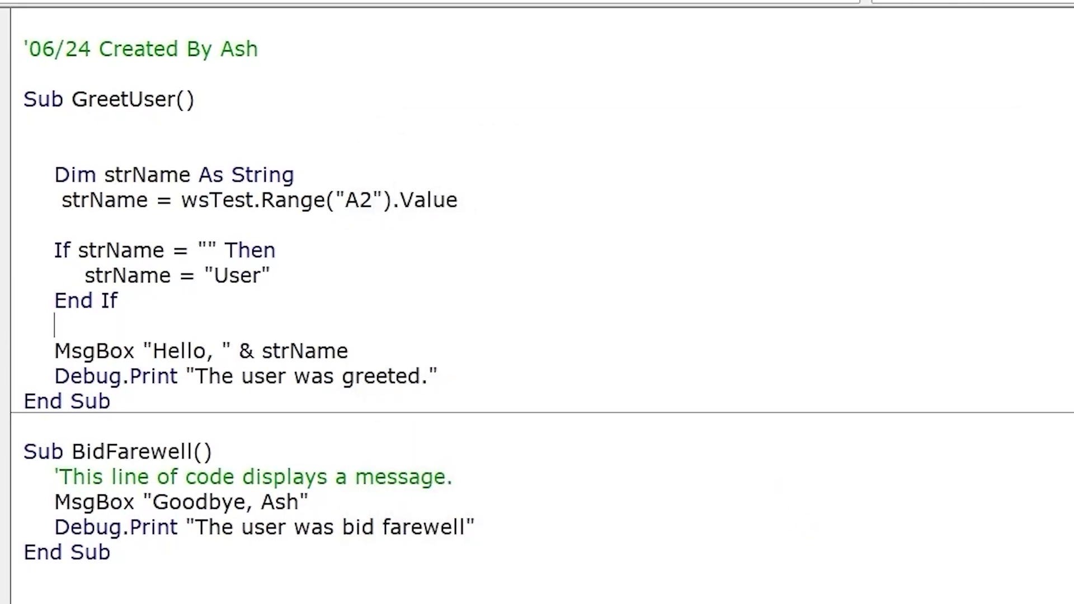
Step: Replace the GreetUser procedure in Module2 with a test procedure containing On Error Resume Next, Workbooks.Open ("xxxxx") and MsgBox "We ignored the error"
{"action": "double_click", "coordinate": [61, 157]}
{"action": "left_click", "coordinate": [288, 270]}
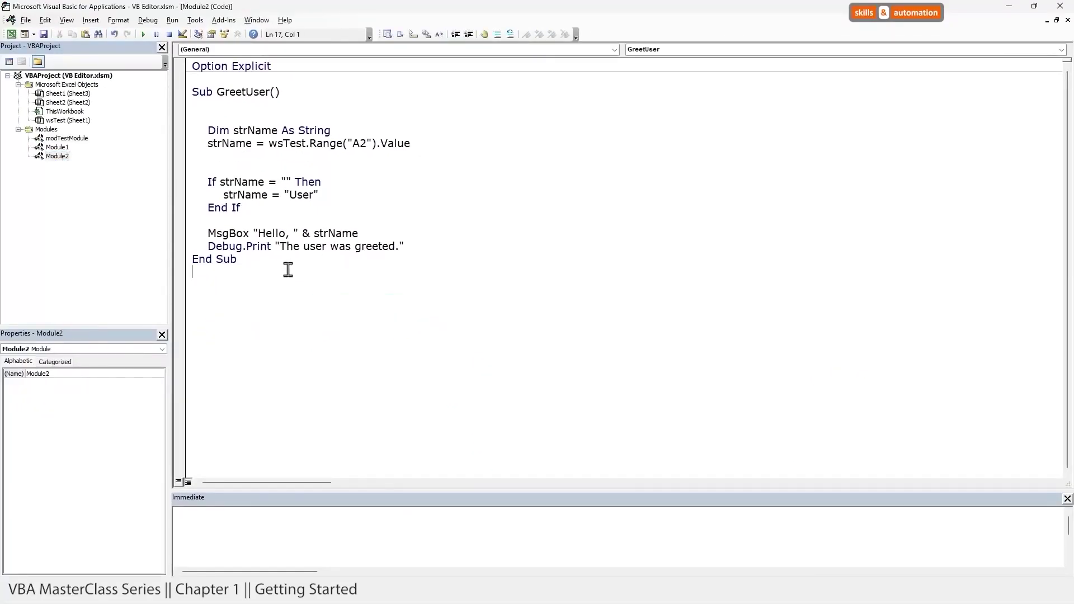
{"action": "left_click_drag", "start_coordinate": [288, 270], "coordinate": [152, 90]}
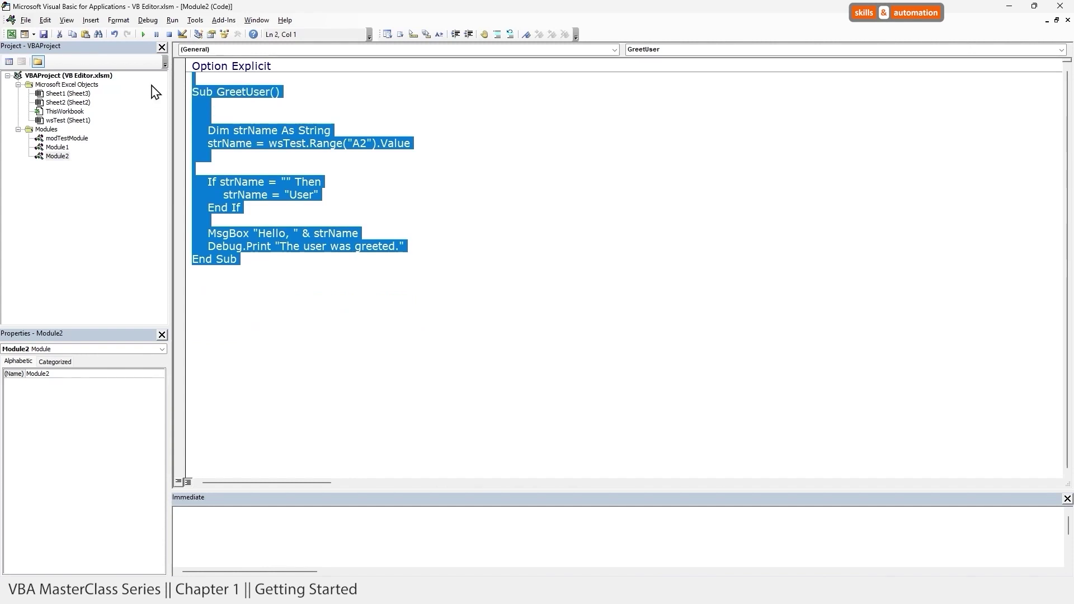
{"action": "key", "text": "Delete"}
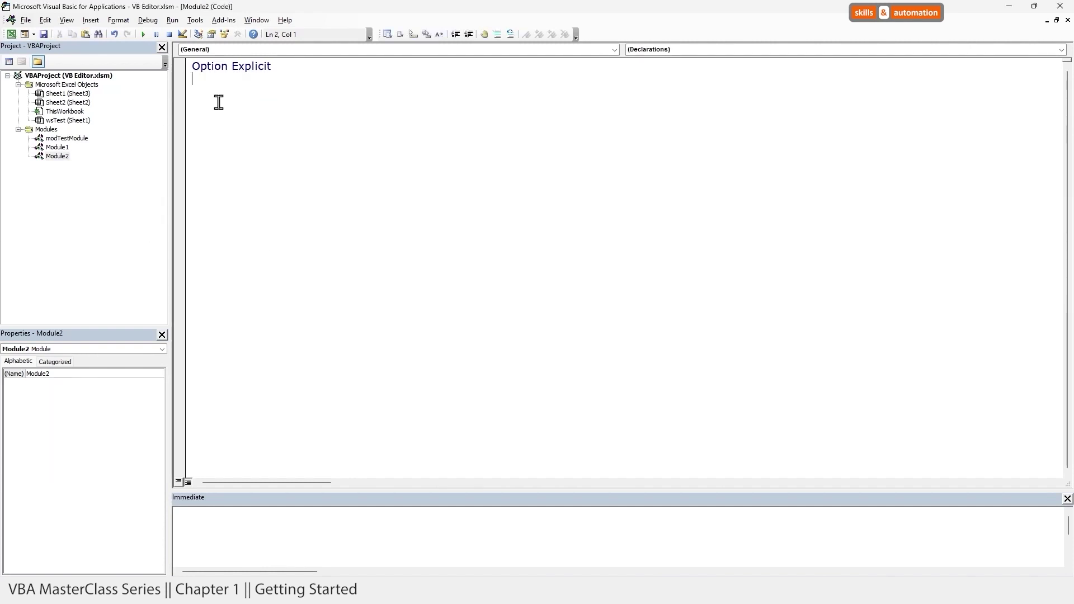
{"action": "key", "text": "Return"}
{"action": "key", "text": "ctrl+z"}
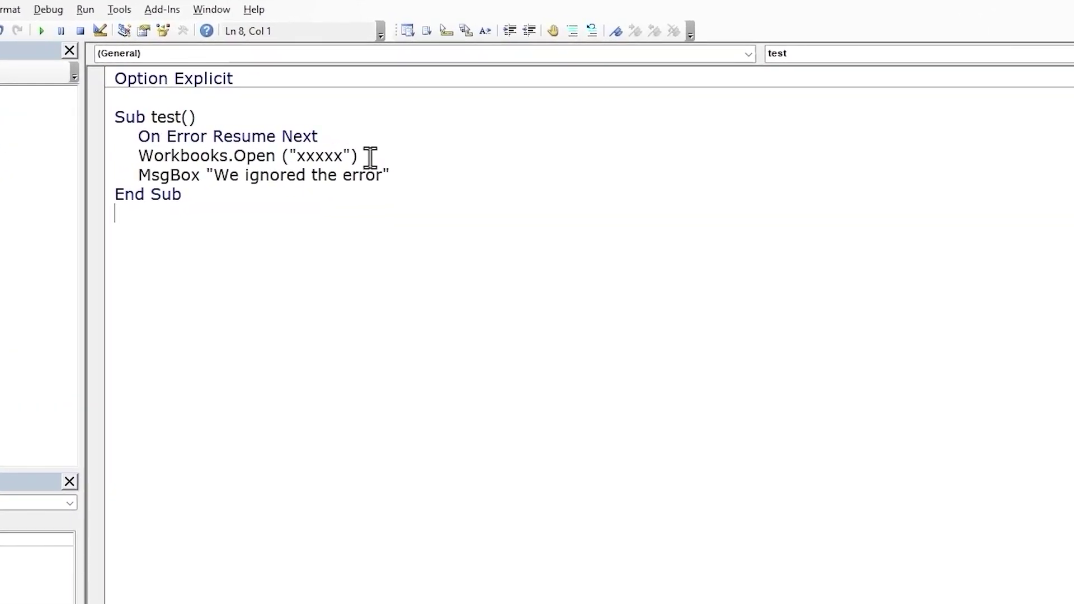
Step: Highlight the Workbooks.Open, On Error Resume Next and MsgBox lines of the test procedure to examine its error handling
{"action": "left_click_drag", "start_coordinate": [361, 156], "coordinate": [137, 156]}
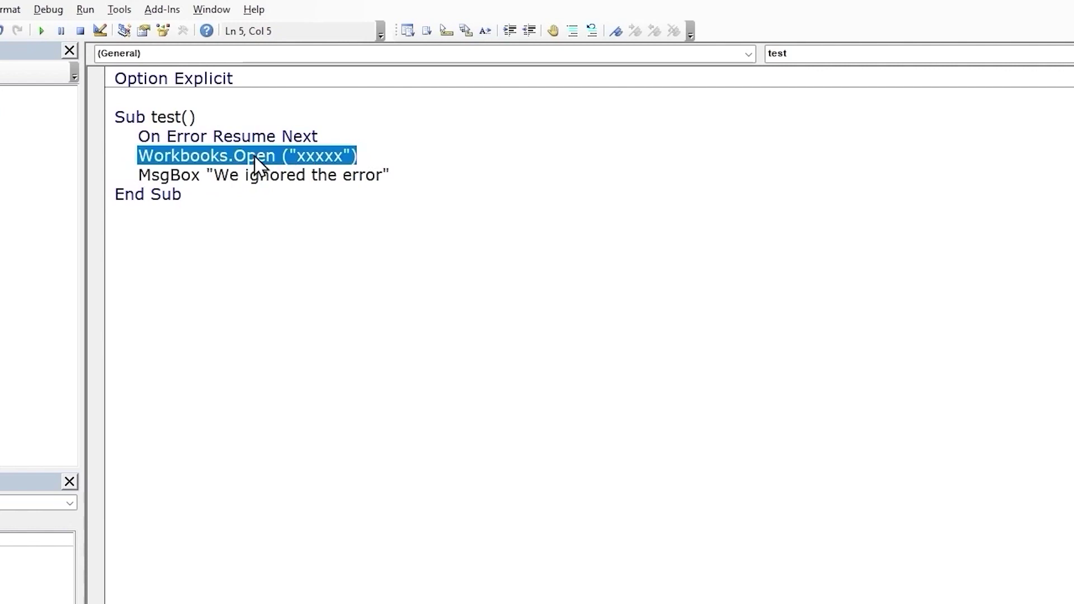
{"action": "left_click_drag", "start_coordinate": [296, 156], "coordinate": [351, 156]}
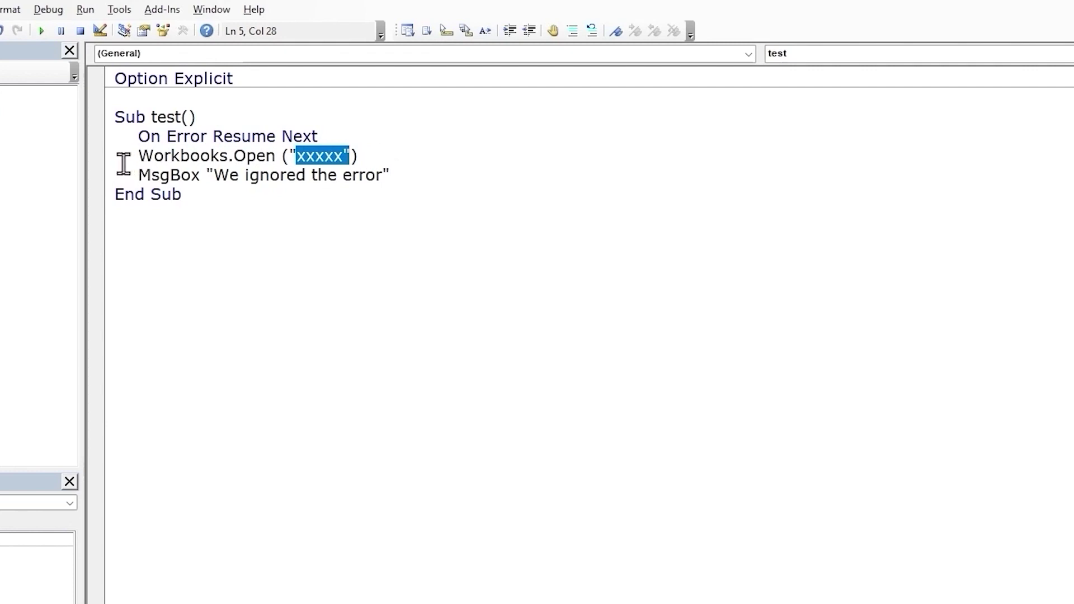
{"action": "left_click", "coordinate": [103, 160]}
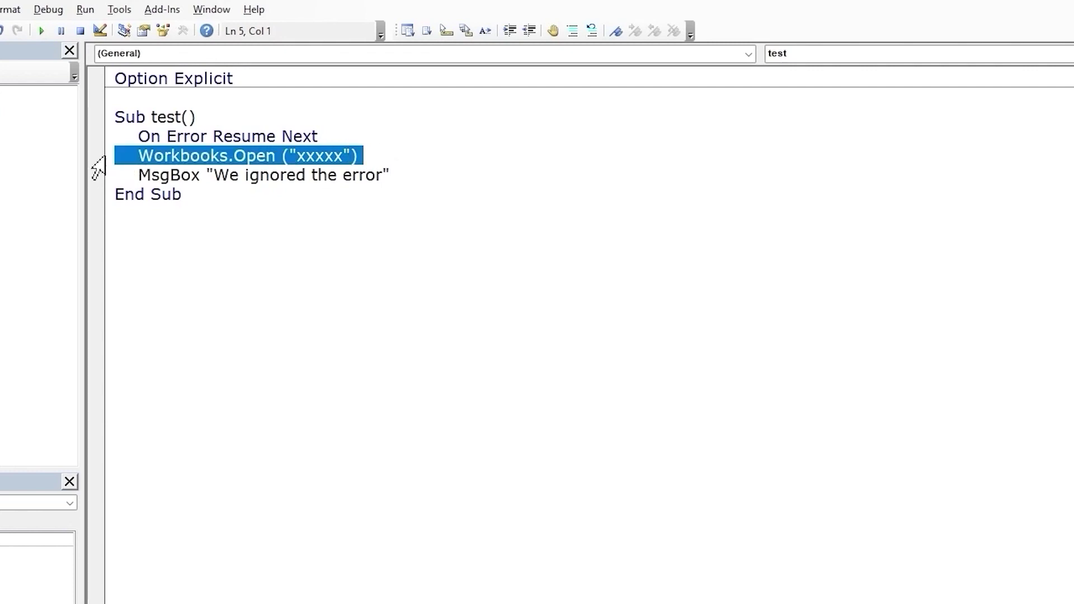
{"action": "left_click", "coordinate": [103, 140]}
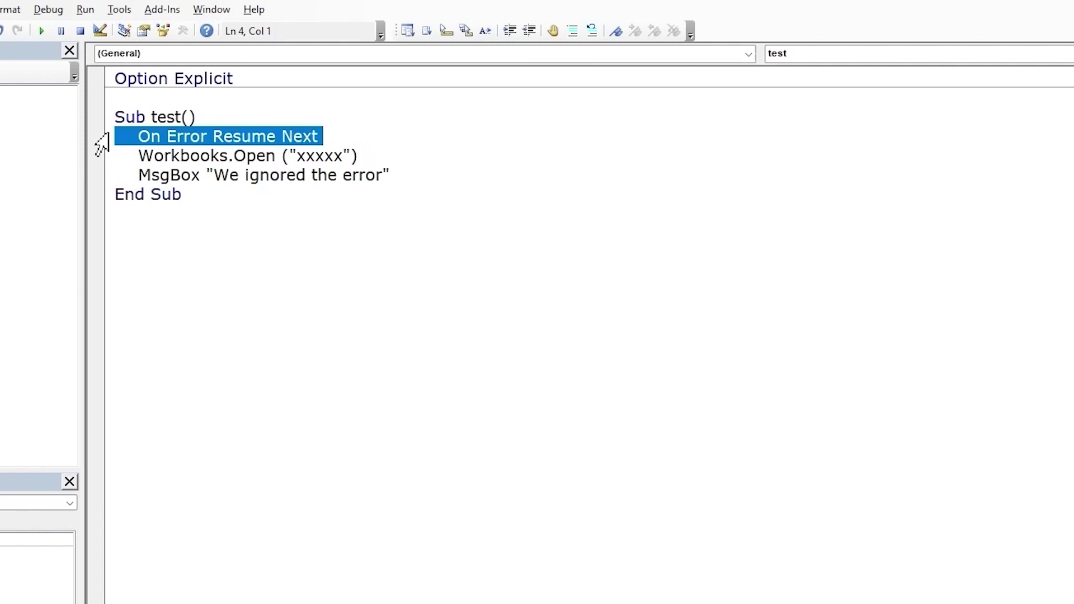
{"action": "left_click", "coordinate": [102, 162]}
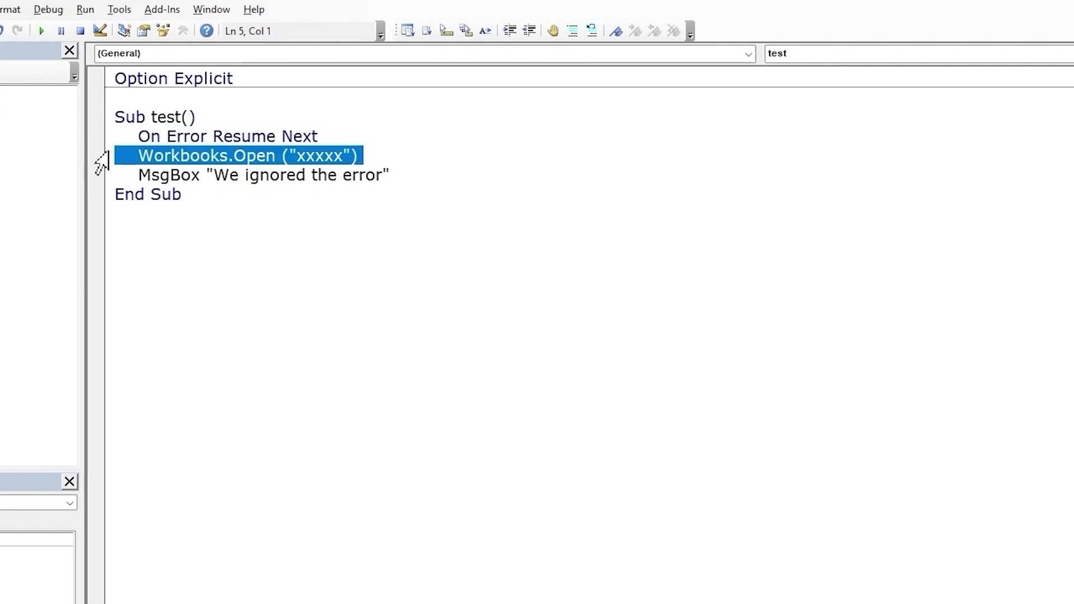
{"action": "left_click_drag", "start_coordinate": [102, 163], "coordinate": [103, 178]}
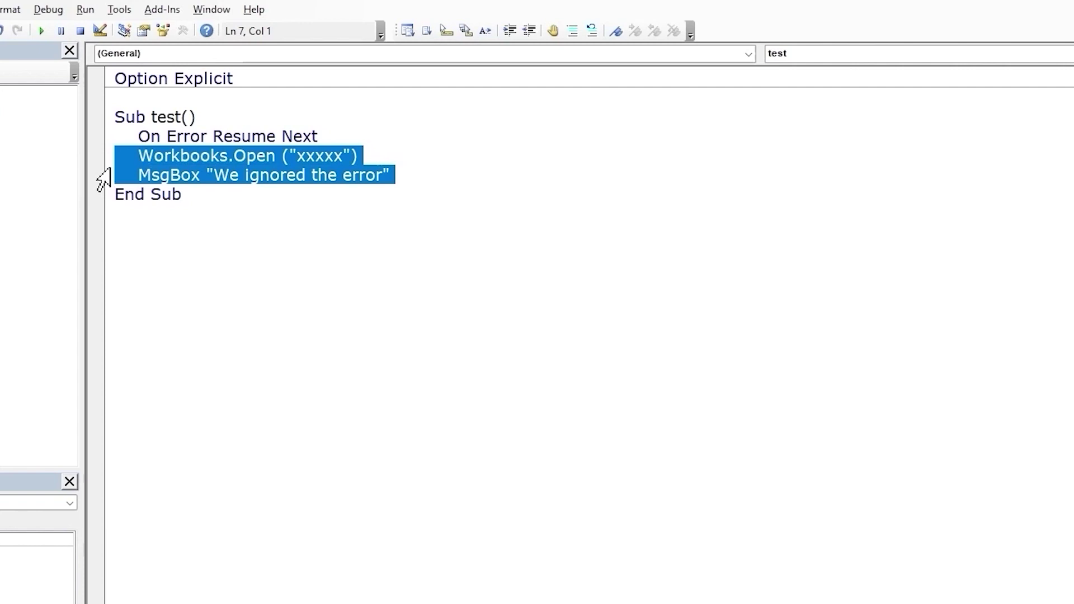
{"action": "left_click", "coordinate": [166, 159]}
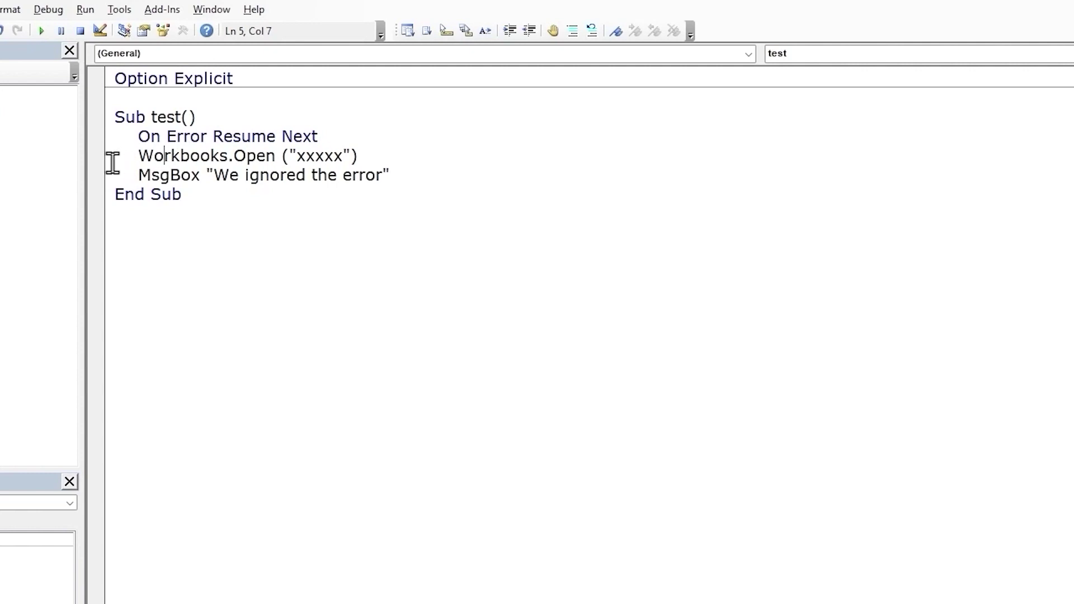
Step: Run the test procedure, dismiss its message box, and highlight the Workbooks.Open line
{"action": "left_click", "coordinate": [206, 176]}
{"action": "left_click", "coordinate": [42, 31]}
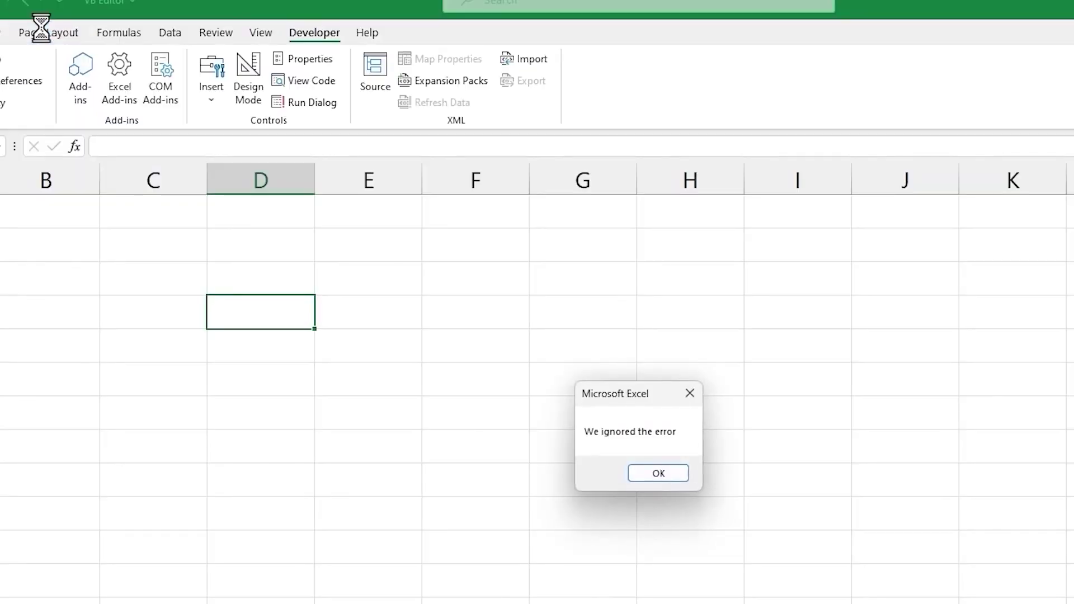
{"action": "left_click", "coordinate": [646, 474]}
{"action": "left_click_drag", "start_coordinate": [138, 156], "coordinate": [371, 150]}
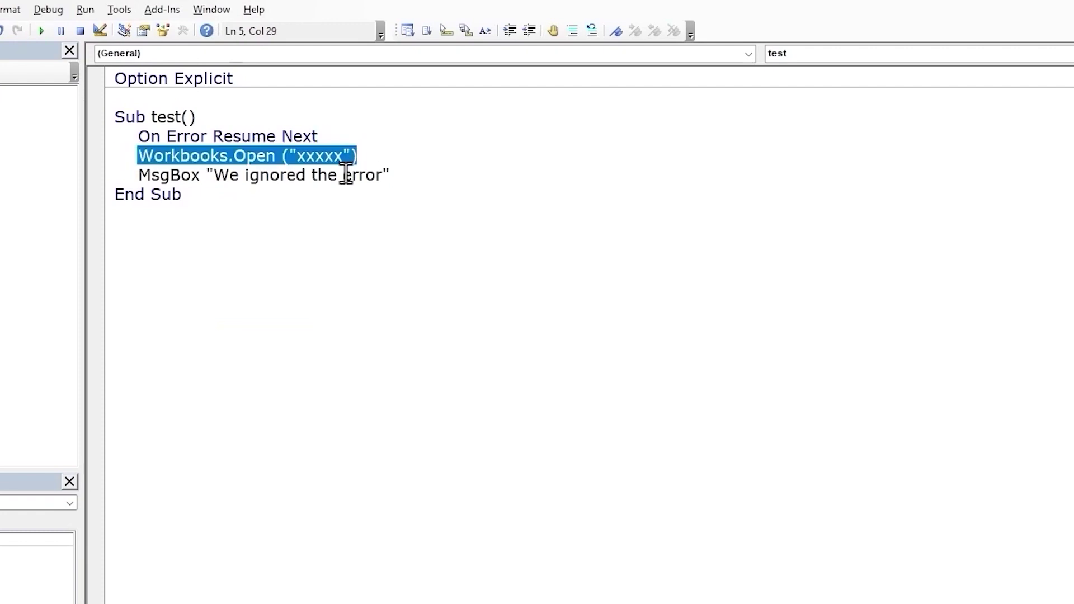
{"action": "left_click", "coordinate": [346, 195]}
Step: Change error trapping in the General editor options to Break on All Errors
{"action": "left_click", "coordinate": [119, 9]}
{"action": "left_click", "coordinate": [56, 88]}
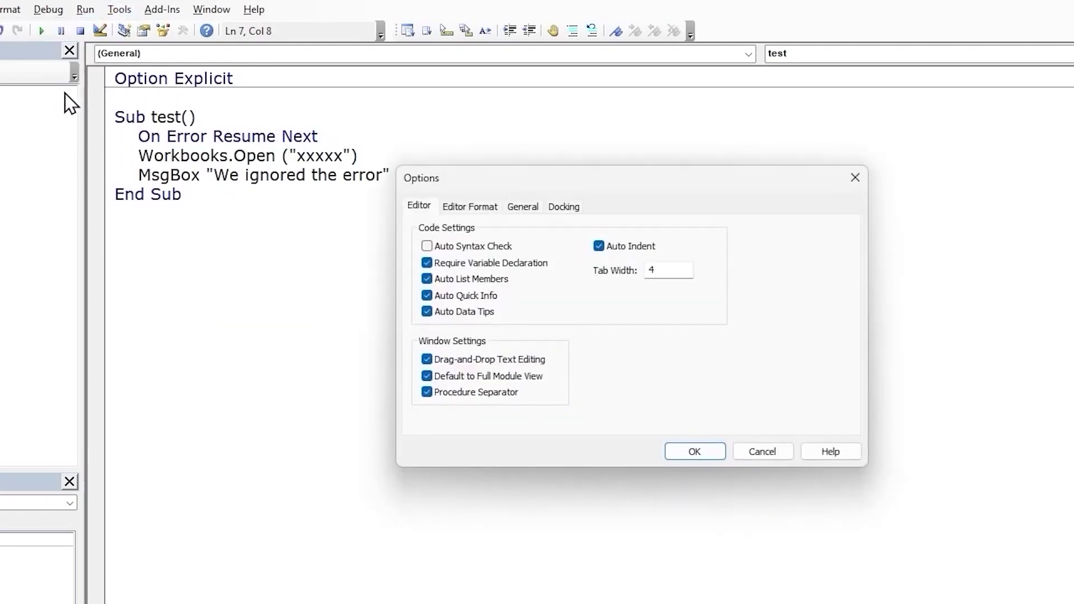
{"action": "left_click", "coordinate": [521, 207]}
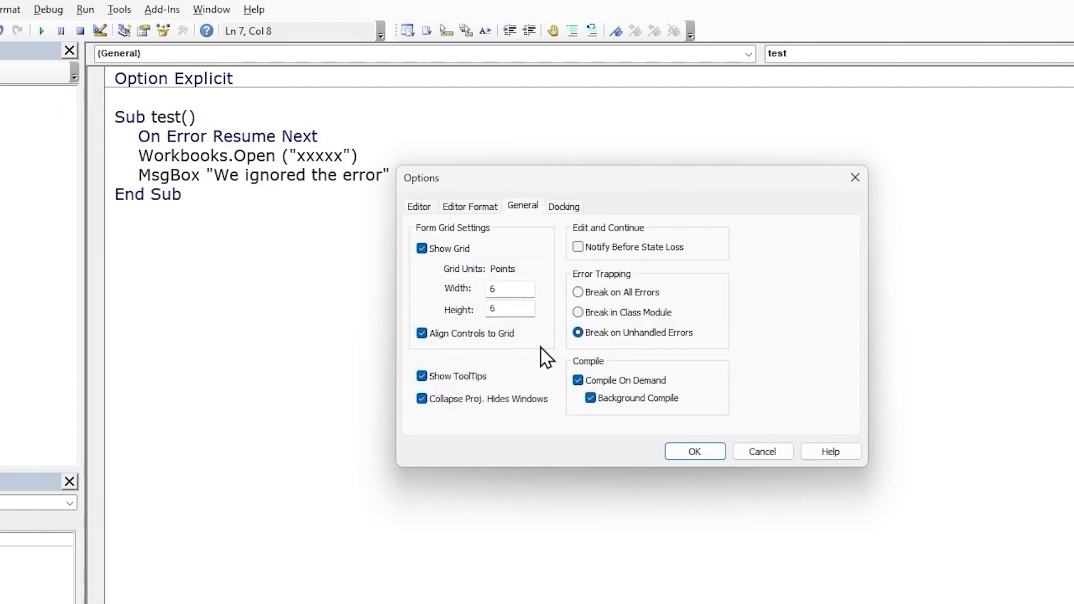
{"action": "left_click", "coordinate": [579, 293]}
{"action": "left_click", "coordinate": [697, 450]}
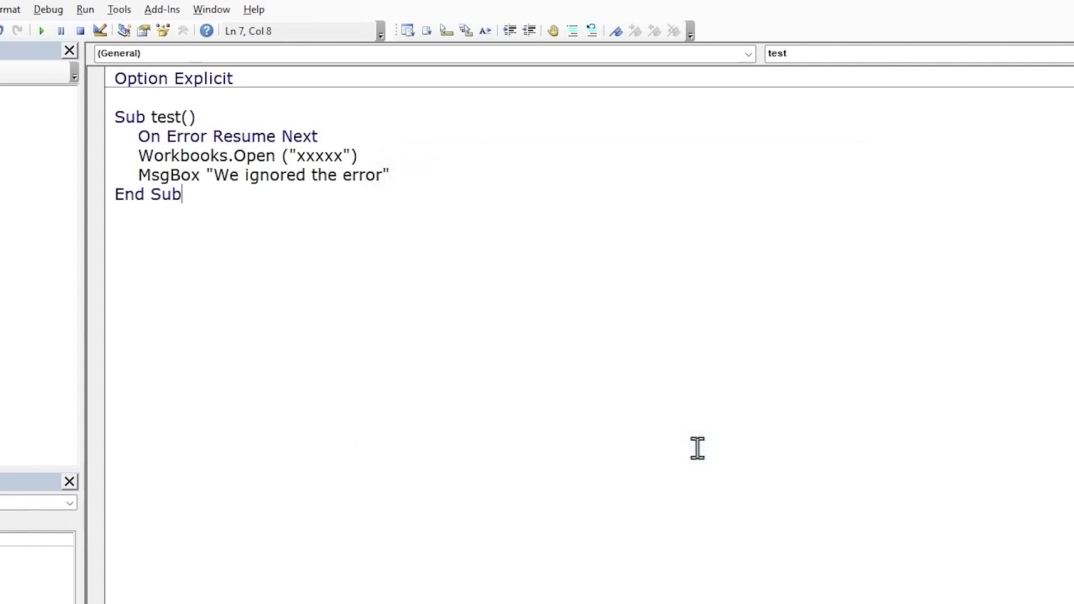
Step: Run the test procedure, inspect the Workbooks.Open line in debug mode, and stop the run
{"action": "left_click", "coordinate": [180, 156]}
{"action": "left_click", "coordinate": [42, 32]}
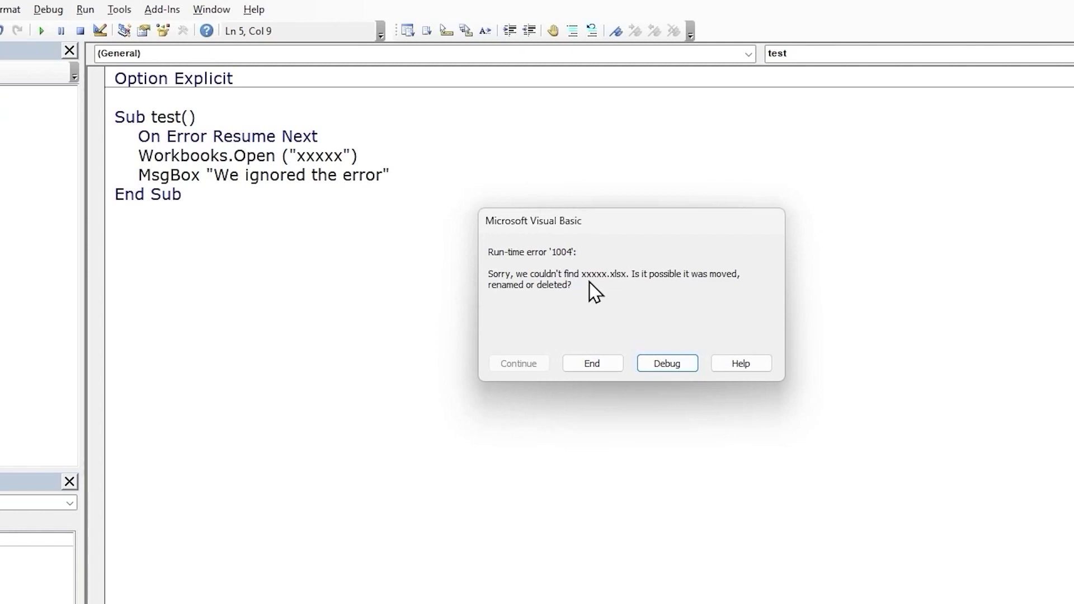
{"action": "left_click", "coordinate": [667, 365]}
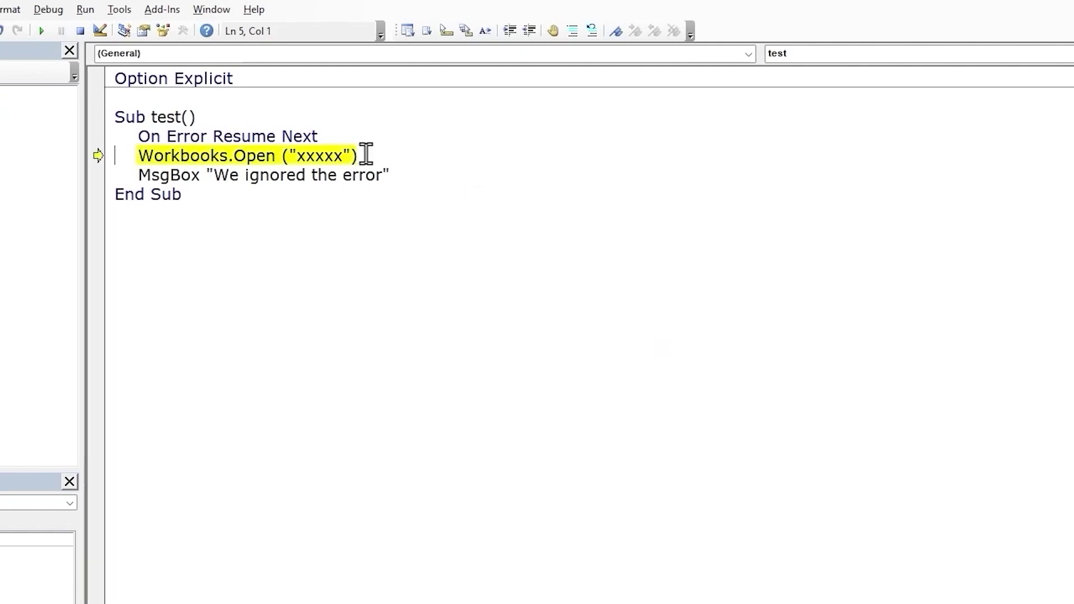
{"action": "left_click_drag", "start_coordinate": [366, 155], "coordinate": [132, 153]}
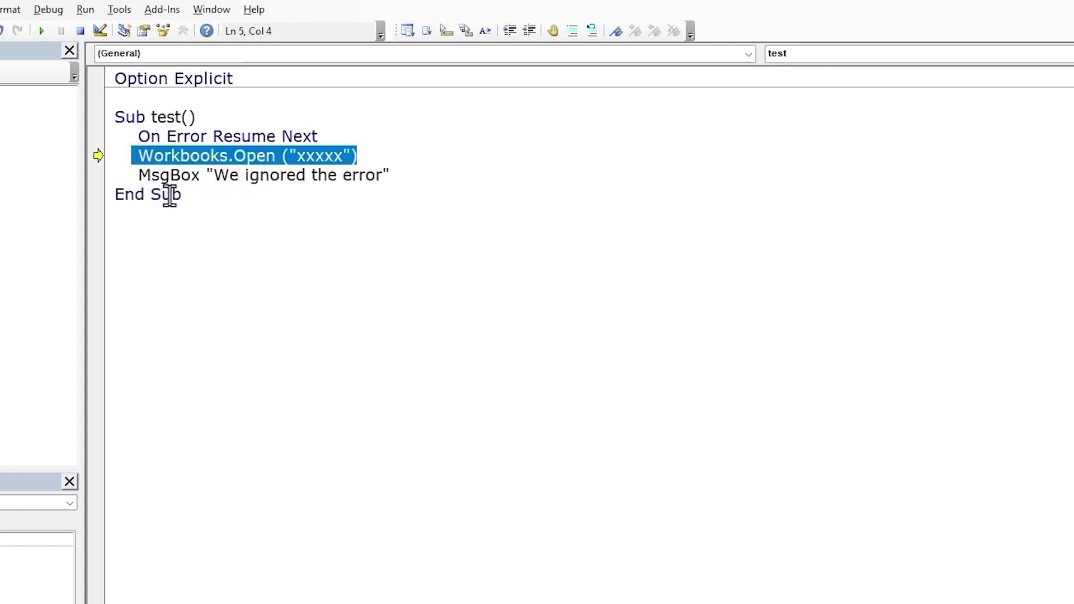
{"action": "left_click", "coordinate": [210, 230]}
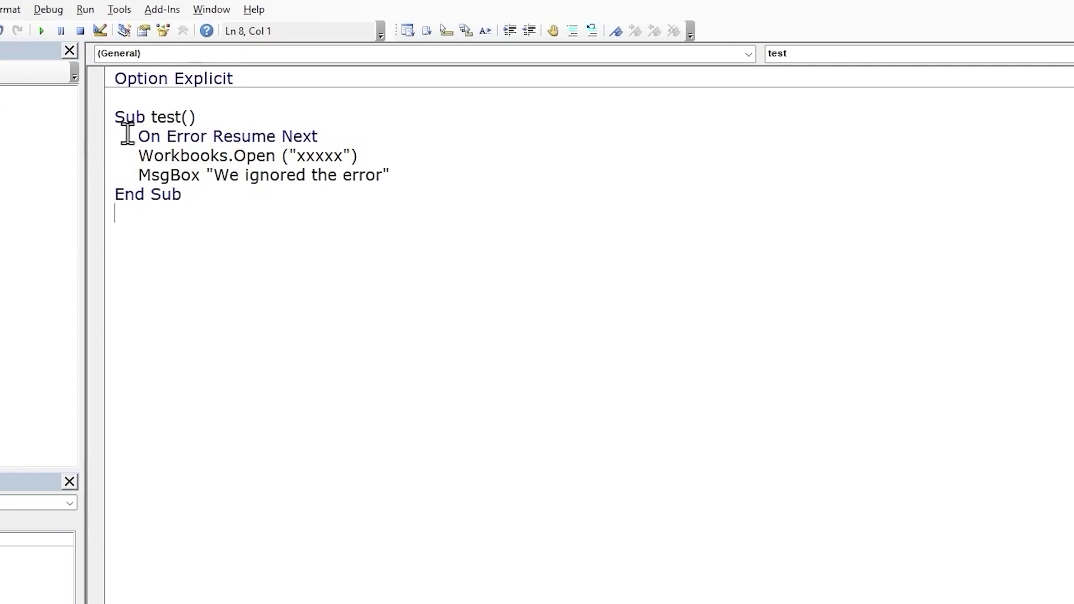
{"action": "left_click", "coordinate": [107, 141]}
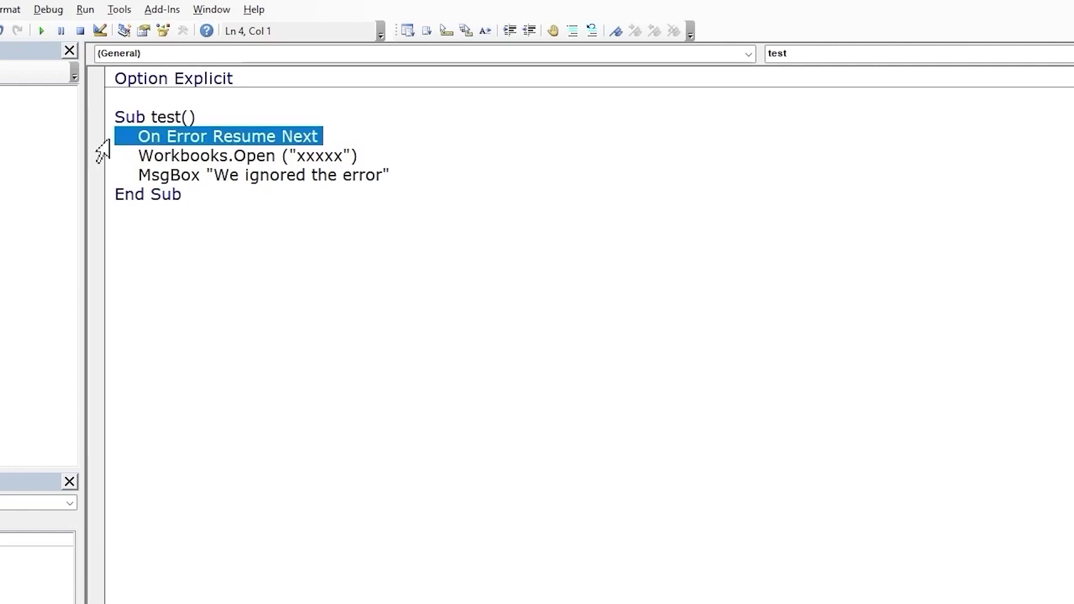
Step: Return error trapping to Break on Unhandled Errors, review the Docking options, and apply the settings
{"action": "left_click", "coordinate": [119, 10]}
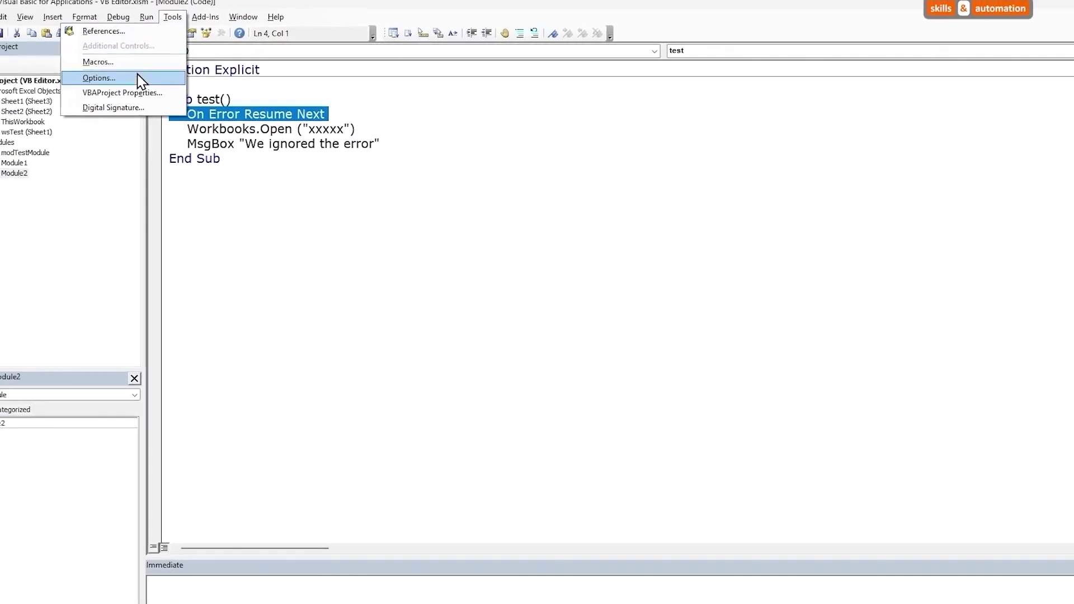
{"action": "left_click", "coordinate": [74, 81]}
{"action": "left_click", "coordinate": [490, 183]}
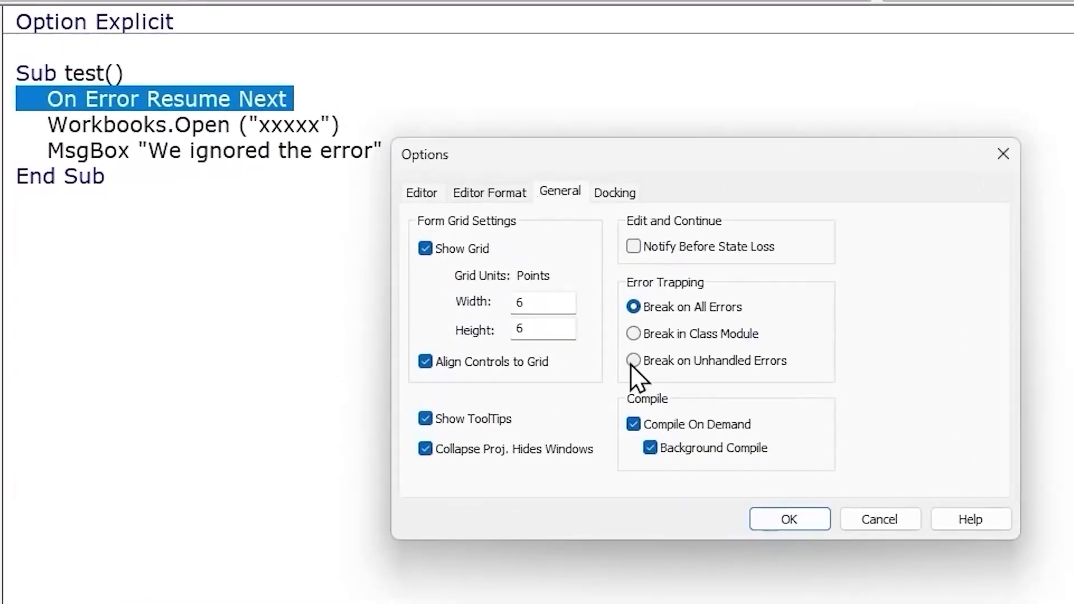
{"action": "left_click", "coordinate": [602, 331]}
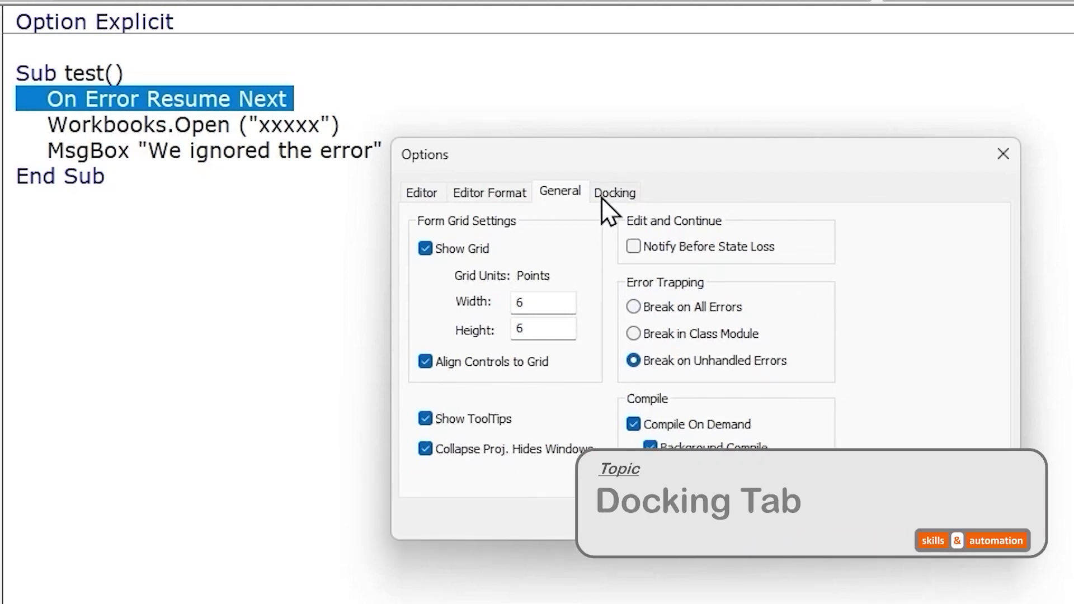
{"action": "left_click", "coordinate": [603, 196]}
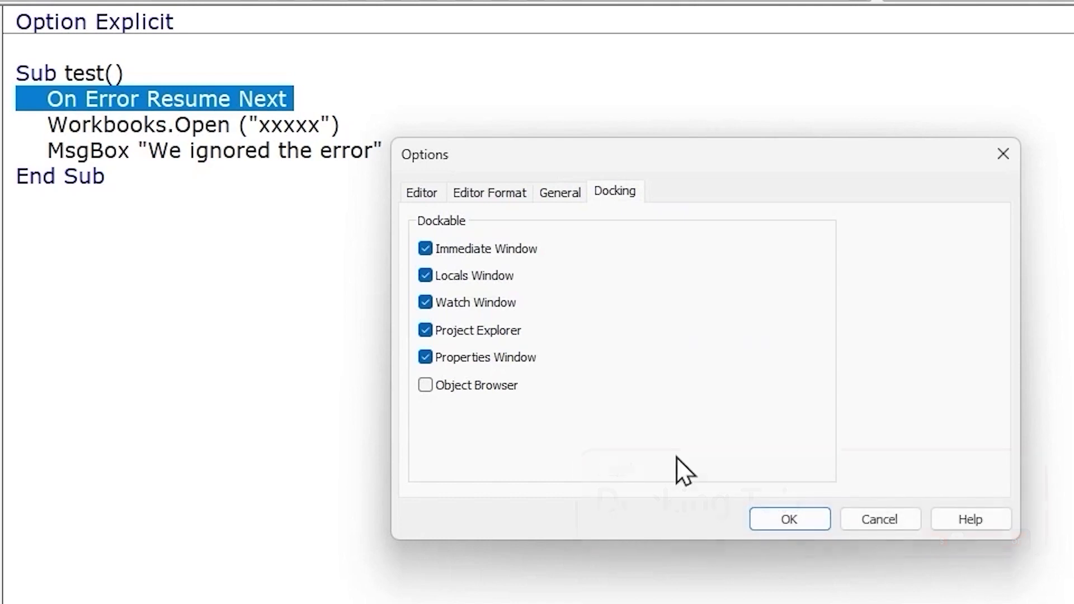
{"action": "left_click", "coordinate": [790, 519]}
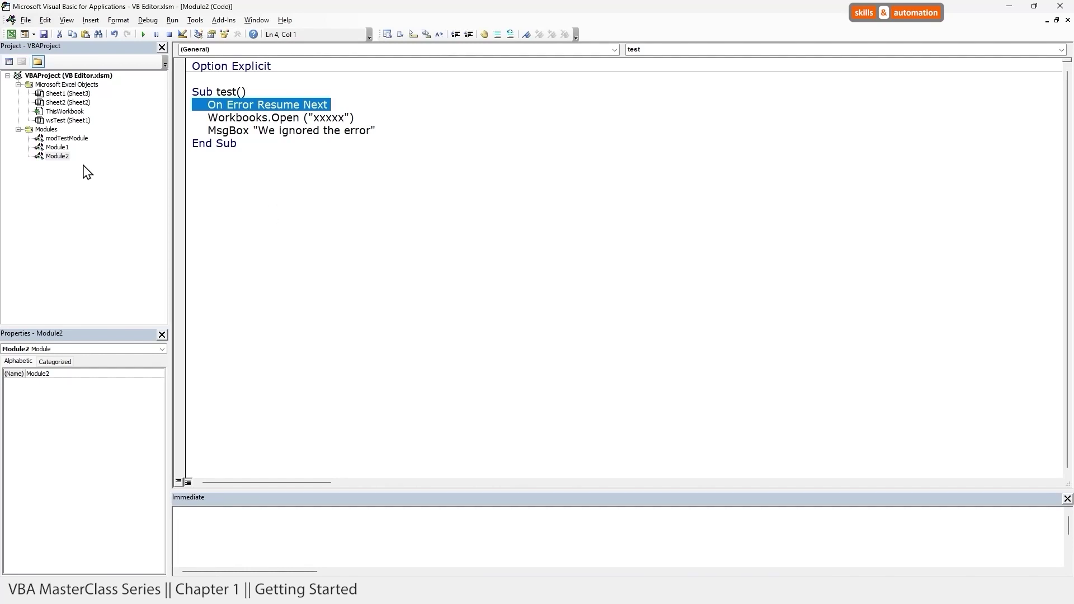
Step: Undock the Immediate window, float it over Module2's code, and dock it again below the code pane
{"action": "left_click", "coordinate": [434, 506]}
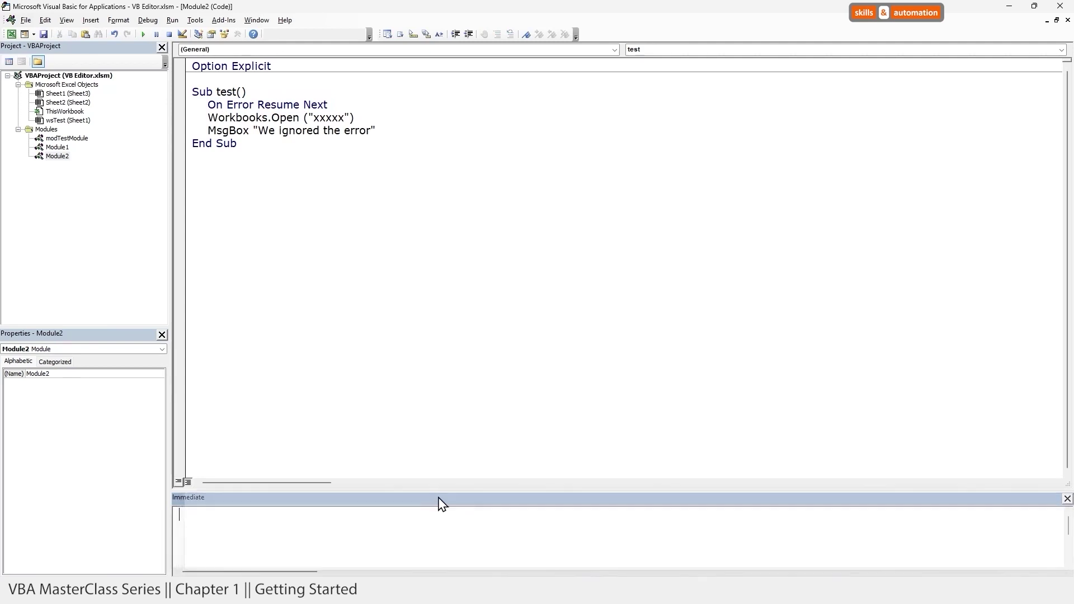
{"action": "left_click_drag", "start_coordinate": [442, 504], "coordinate": [457, 315]}
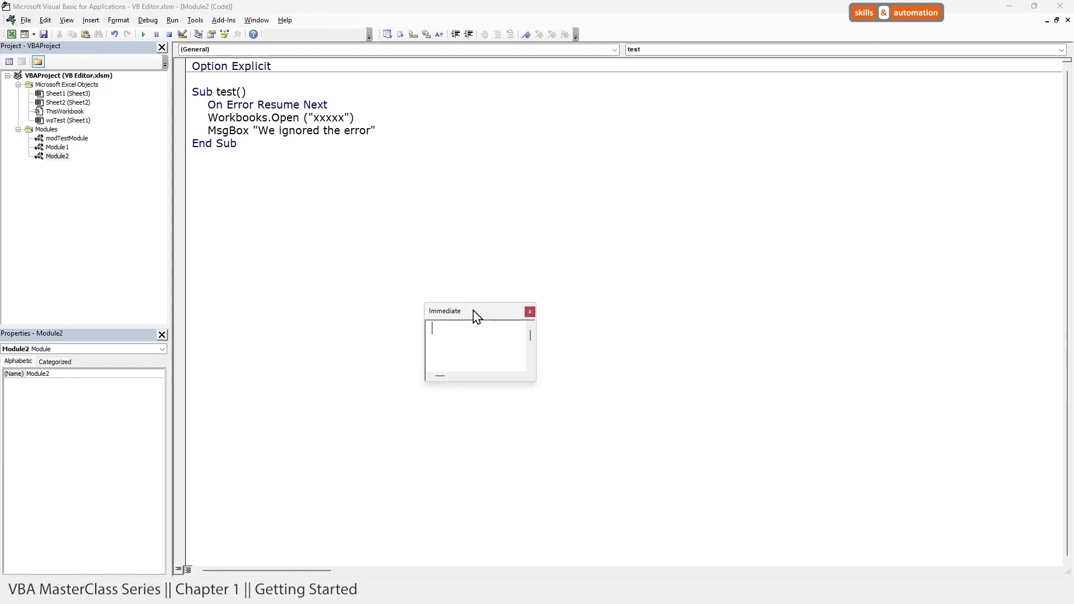
{"action": "left_click_drag", "start_coordinate": [476, 317], "coordinate": [481, 321]}
{"action": "left_click_drag", "start_coordinate": [477, 315], "coordinate": [479, 313]}
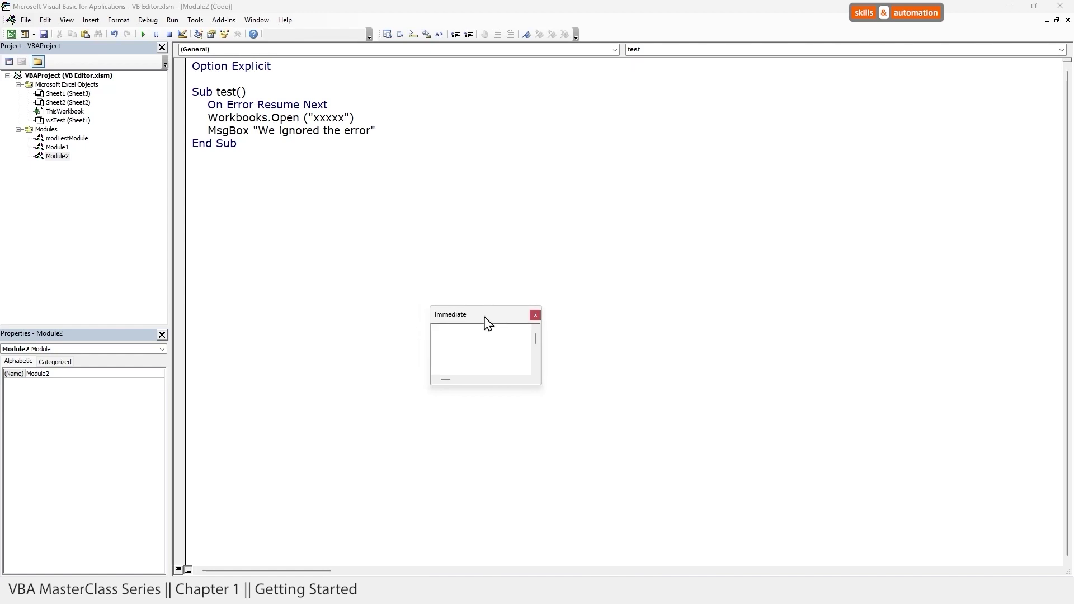
{"action": "left_click_drag", "start_coordinate": [486, 322], "coordinate": [562, 571]}
{"action": "left_click_drag", "start_coordinate": [605, 513], "coordinate": [621, 463]}
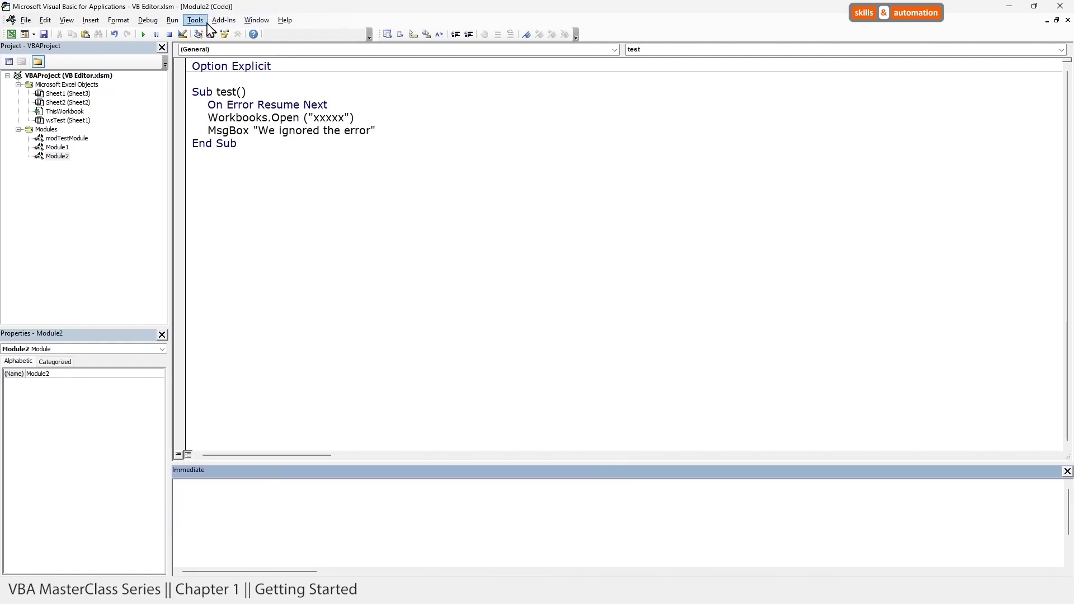
Step: Open the Docking settings in the VBA editor options
{"action": "left_click", "coordinate": [195, 20]}
{"action": "left_click", "coordinate": [128, 73]}
{"action": "left_click", "coordinate": [491, 151]}
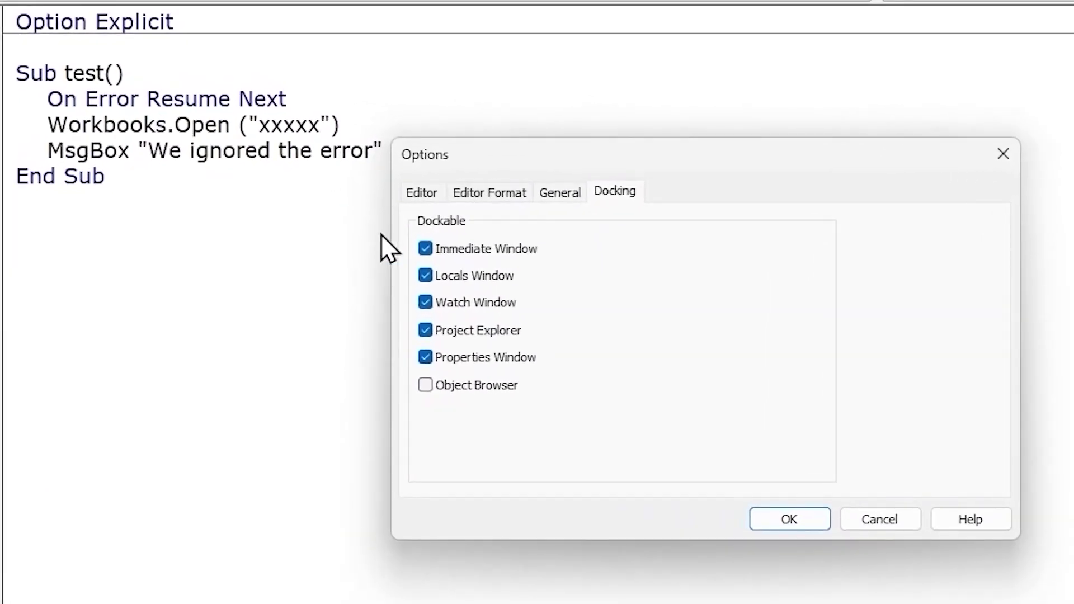